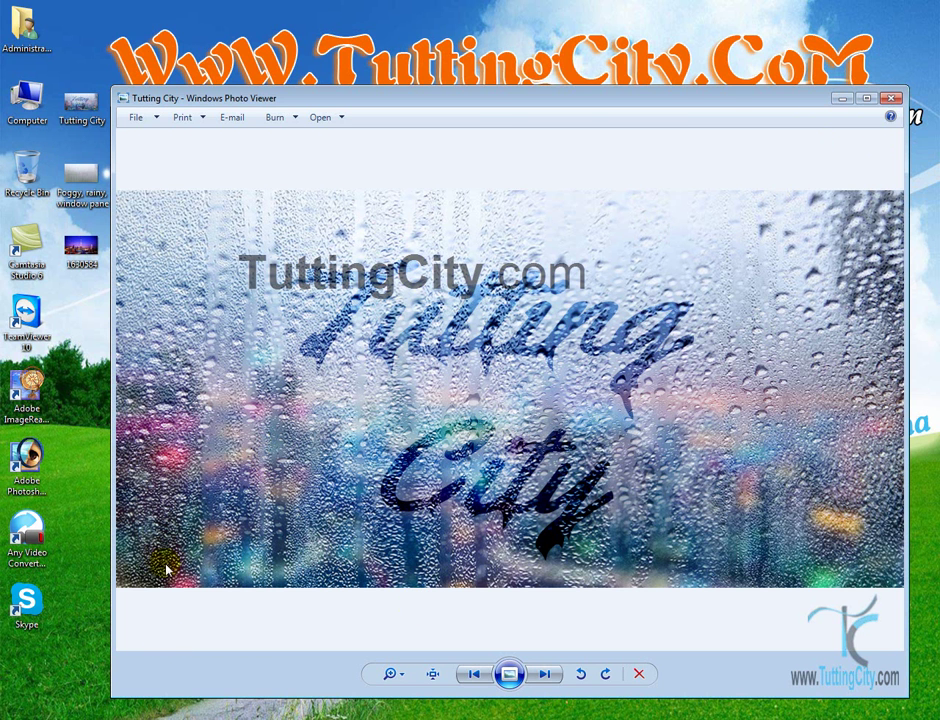
Minimize the Windows Photo Viewer preview so the foggy window photo in Photoshop shows
{"action": "left_click", "coordinate": [842, 98]}
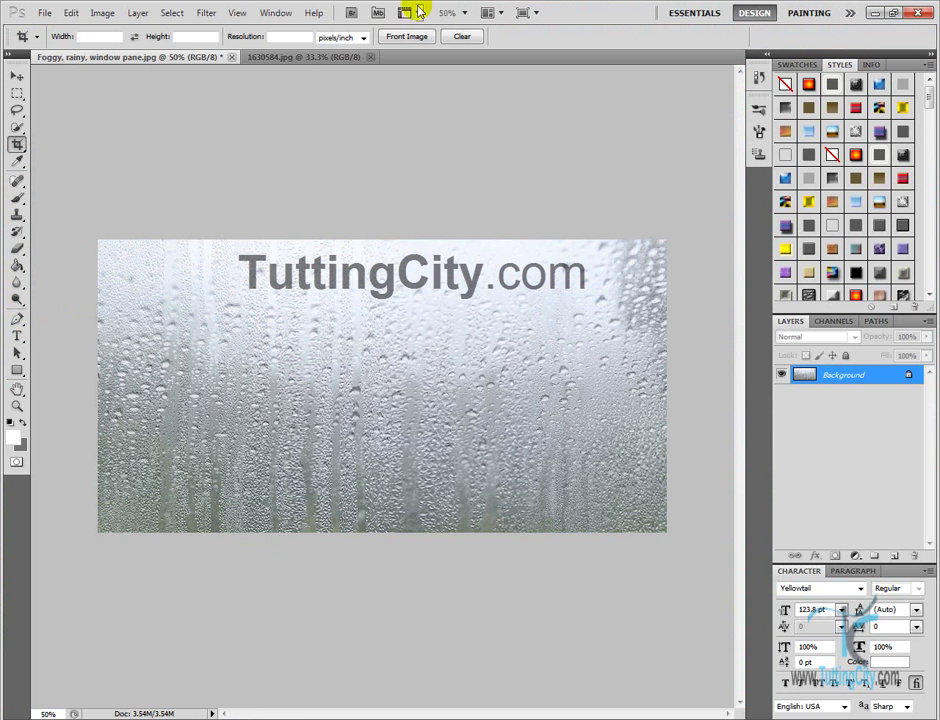
Bring the 1630584.jpg Dubai skyline document to the front with the Move tool active
{"action": "left_click", "coordinate": [300, 58]}
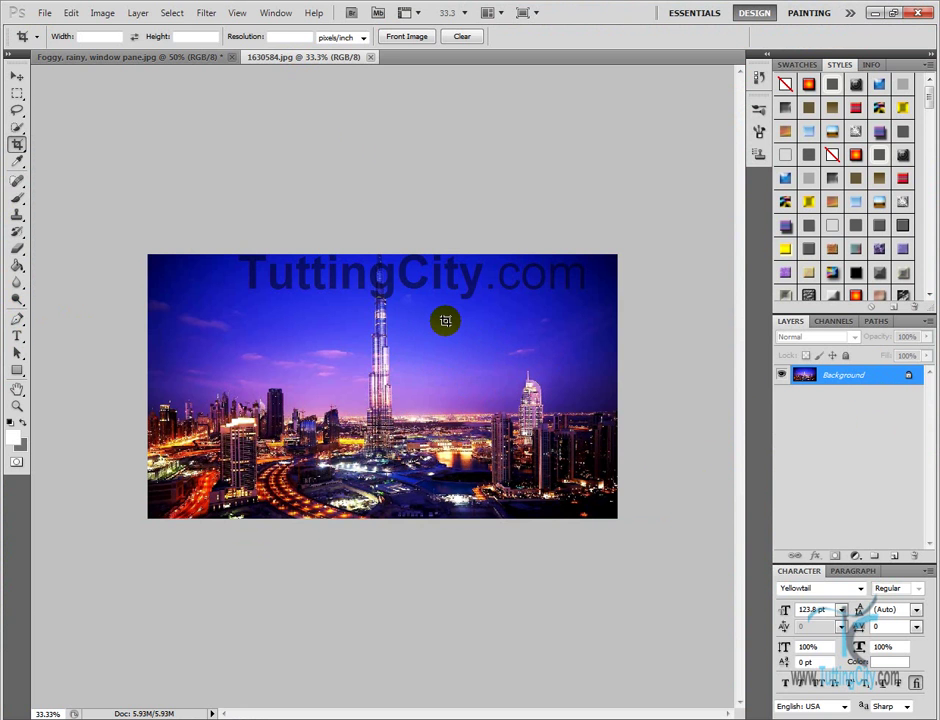
{"action": "left_click", "coordinate": [210, 56]}
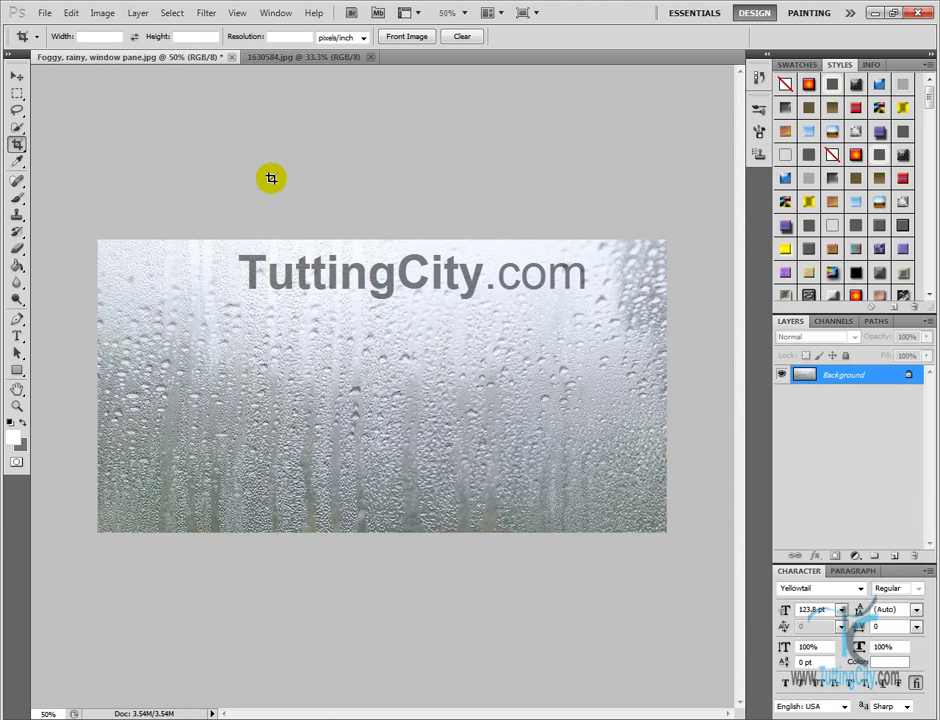
{"action": "left_click", "coordinate": [280, 57]}
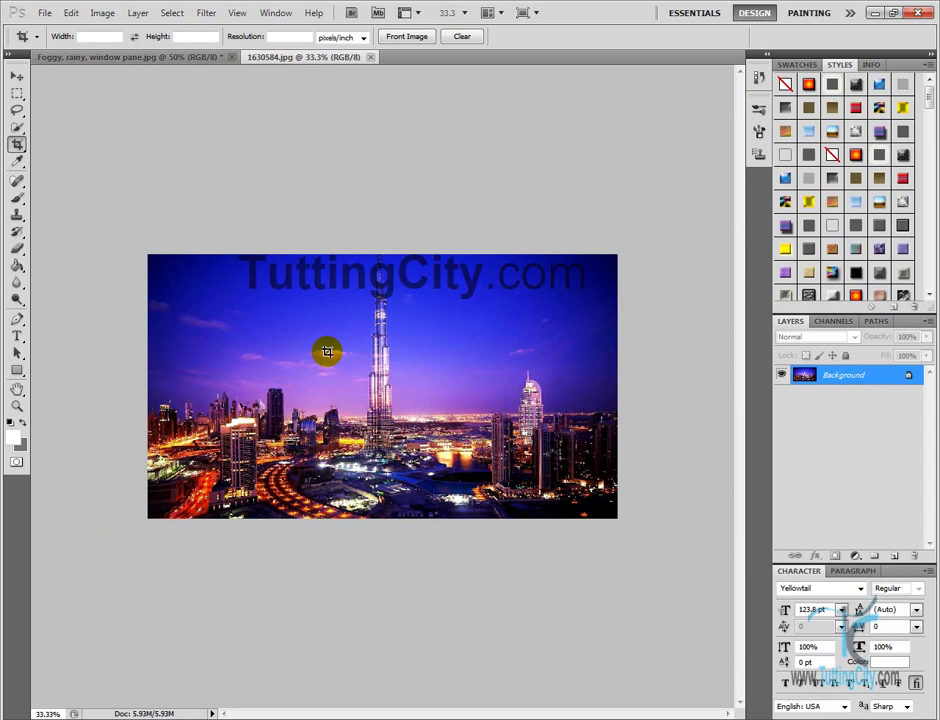
{"action": "key", "text": "v"}
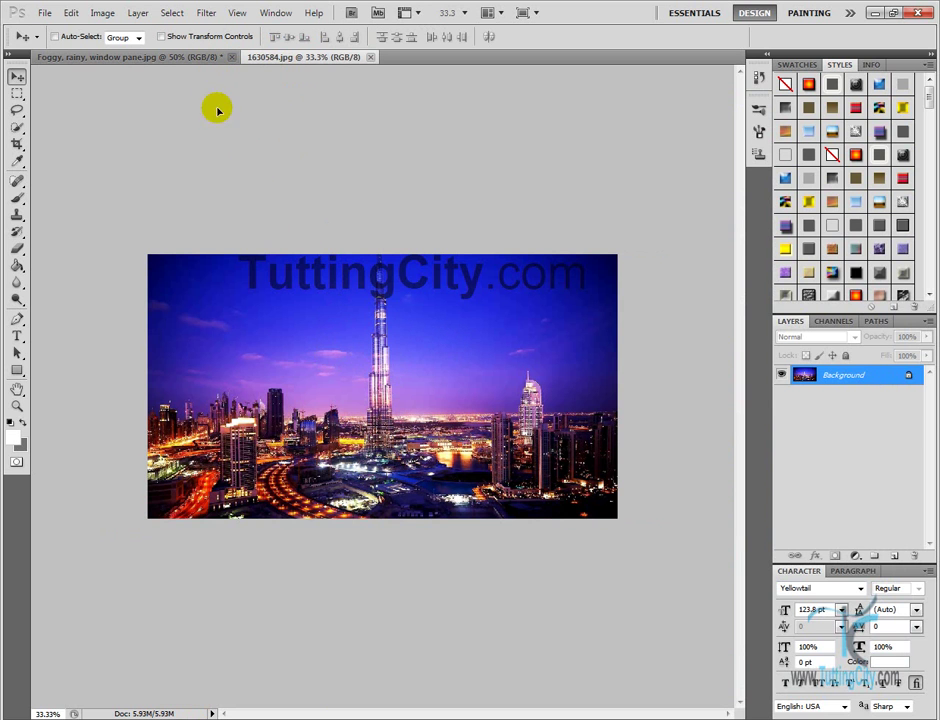
Copy the Dubai skyline into the foggy window document as Layer 1, scaled to cover the canvas
{"action": "mouse_move", "coordinate": [175, 57]}
{"action": "left_mouse_down"}
{"action": "mouse_move", "coordinate": [378, 329]}
{"action": "mouse_move", "coordinate": [466, 367]}
{"action": "mouse_move", "coordinate": [524, 350]}
{"action": "mouse_move", "coordinate": [542, 358]}
{"action": "left_mouse_up"}
{"action": "key", "text": "ctrl+t"}
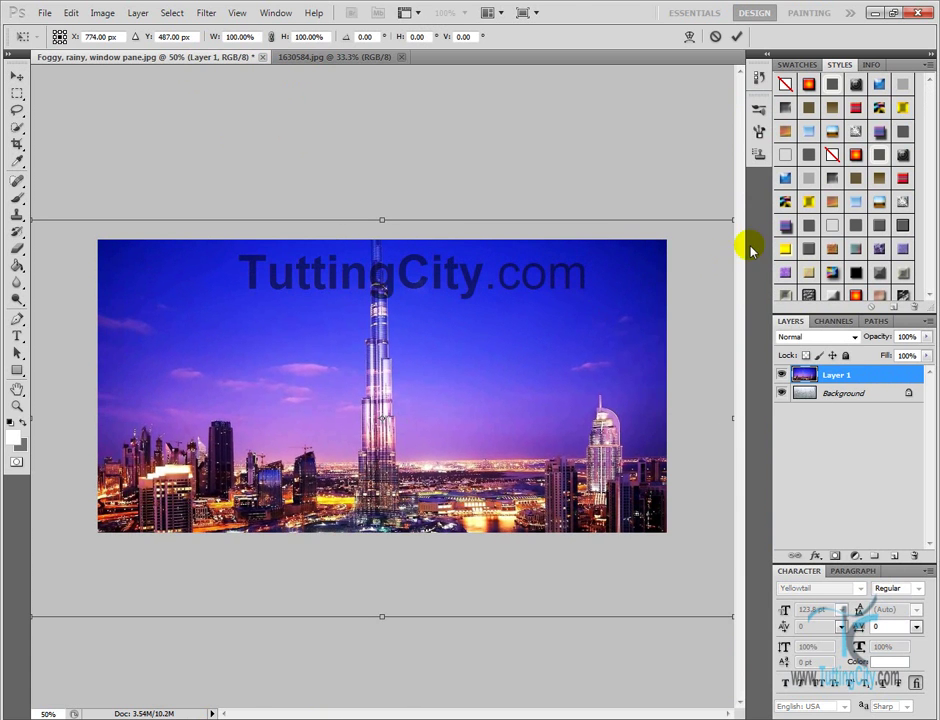
{"action": "left_click_drag", "start_coordinate": [698, 228], "coordinate": [481, 348]}
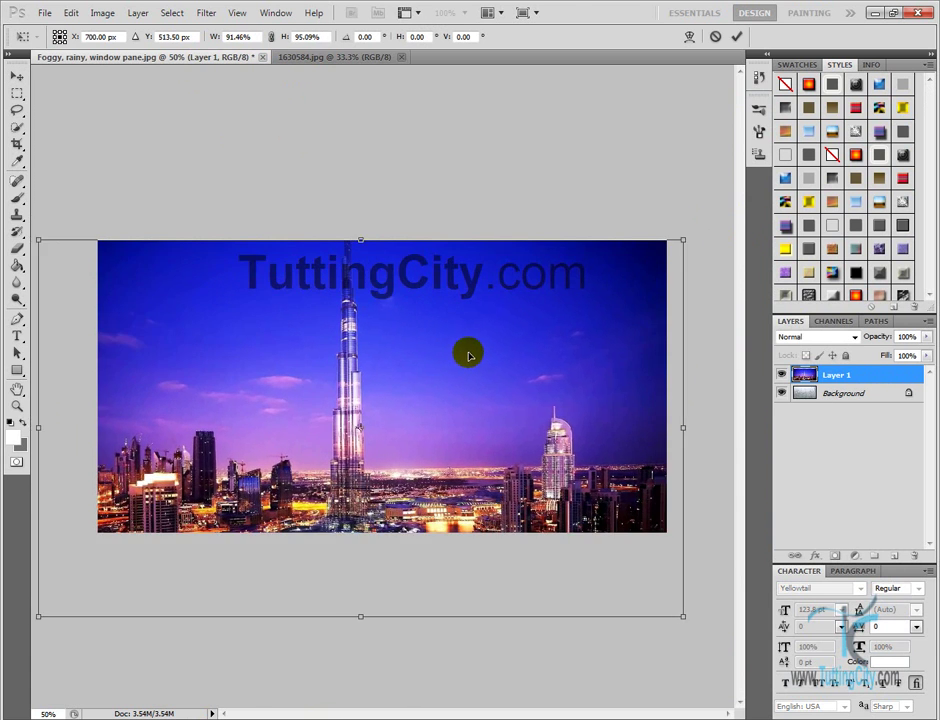
{"action": "left_click_drag", "start_coordinate": [52, 607], "coordinate": [143, 549]}
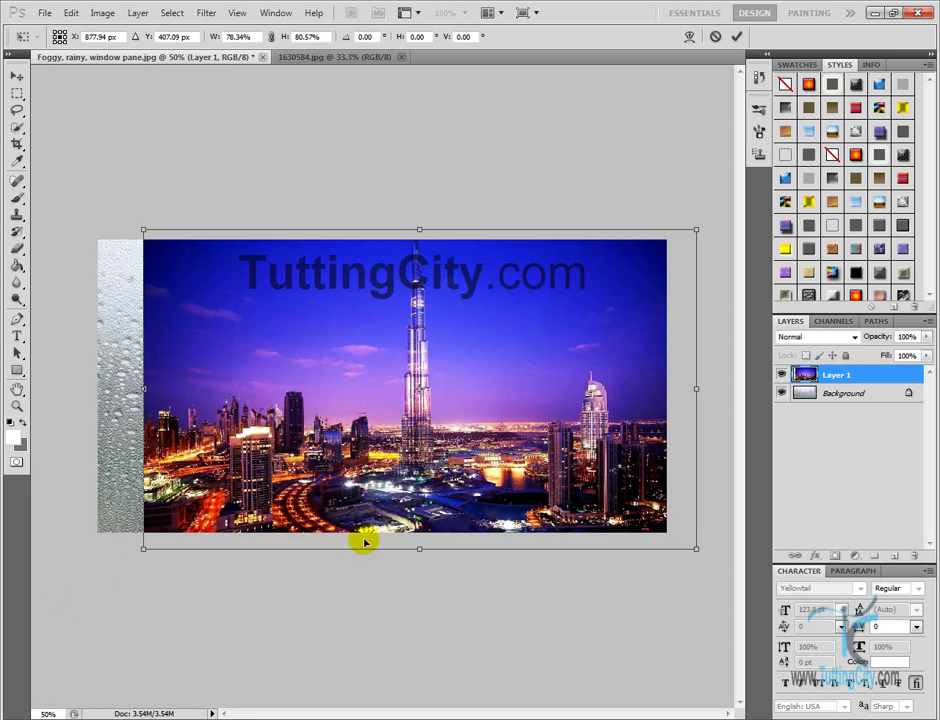
{"action": "left_click_drag", "start_coordinate": [416, 549], "coordinate": [419, 541]}
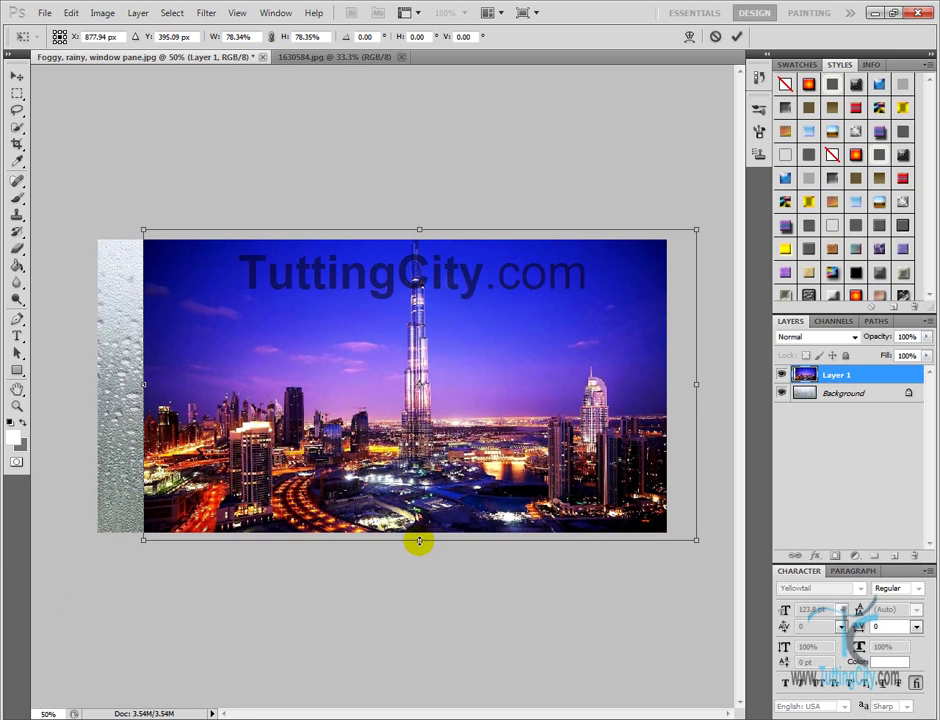
{"action": "left_click_drag", "start_coordinate": [141, 410], "coordinate": [97, 410]}
{"action": "left_click_drag", "start_coordinate": [271, 412], "coordinate": [255, 418]}
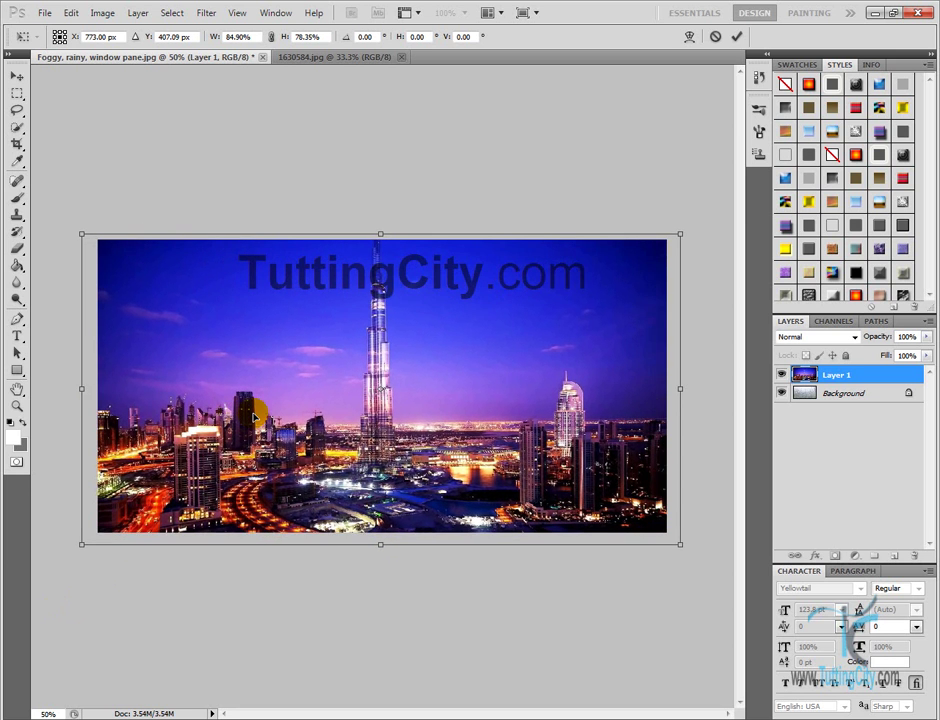
{"action": "key", "text": "Return"}
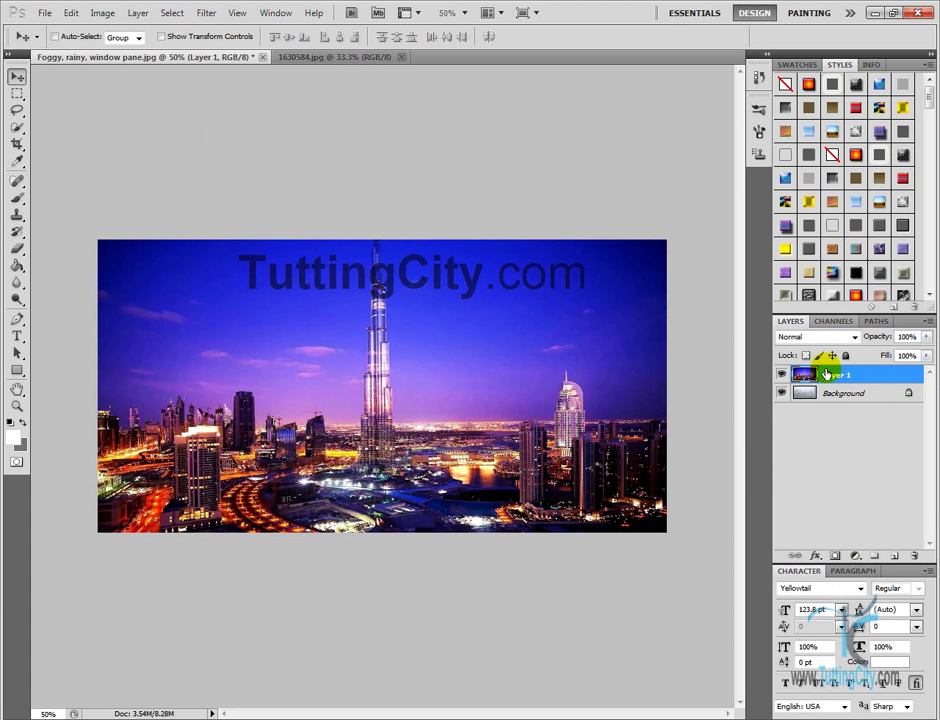
Convert the skyline Layer 1 to a Smart Object via the Layers panel menu
{"action": "left_click", "coordinate": [221, 12]}
{"action": "left_click", "coordinate": [410, 140]}
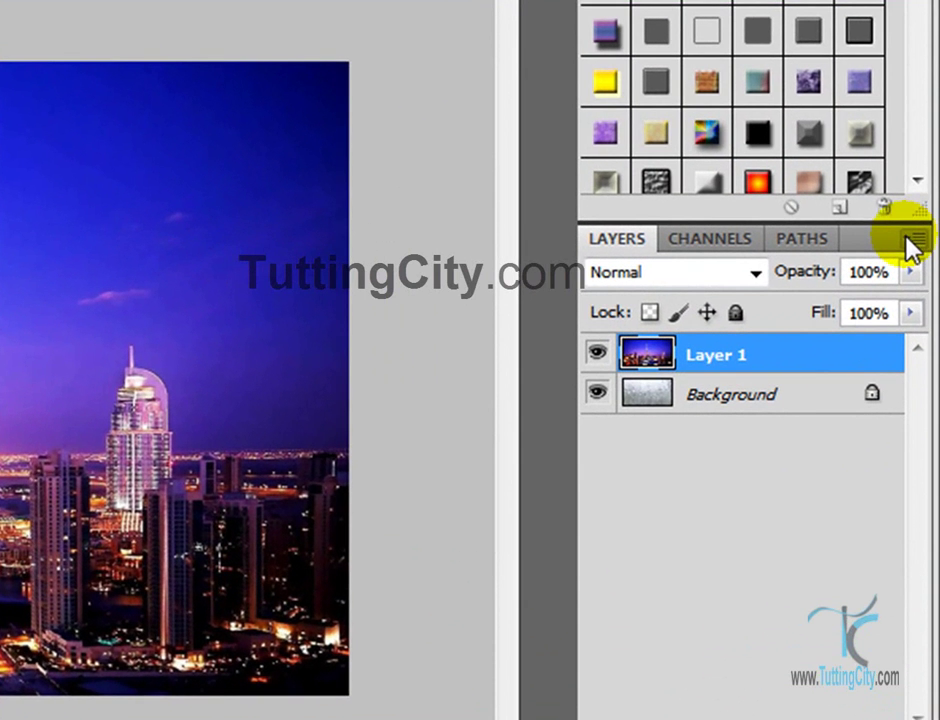
{"action": "left_click", "coordinate": [914, 240]}
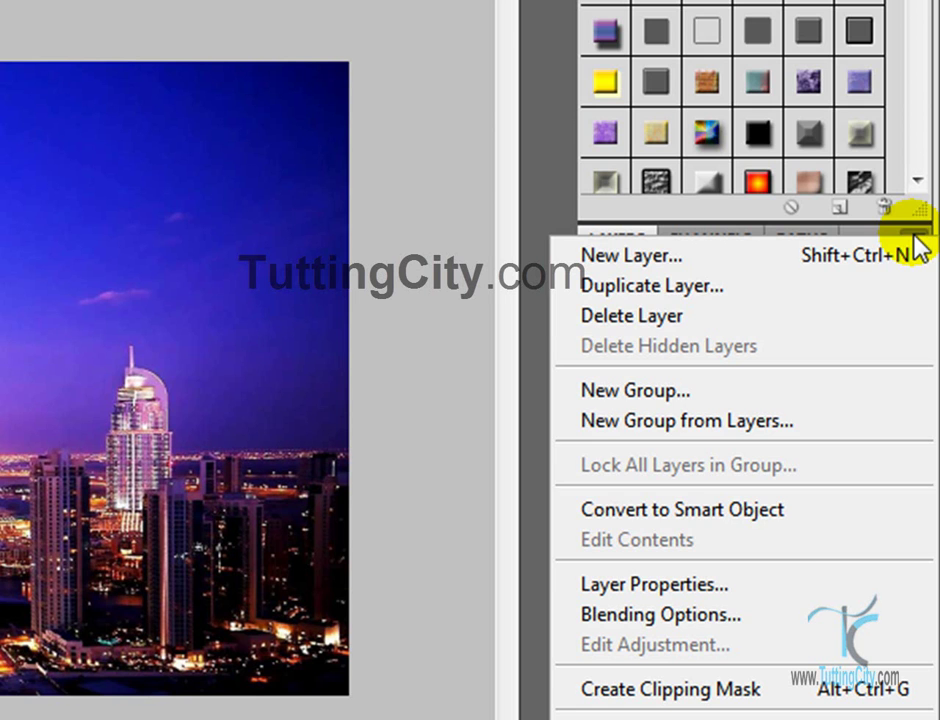
{"action": "left_click", "coordinate": [787, 512]}
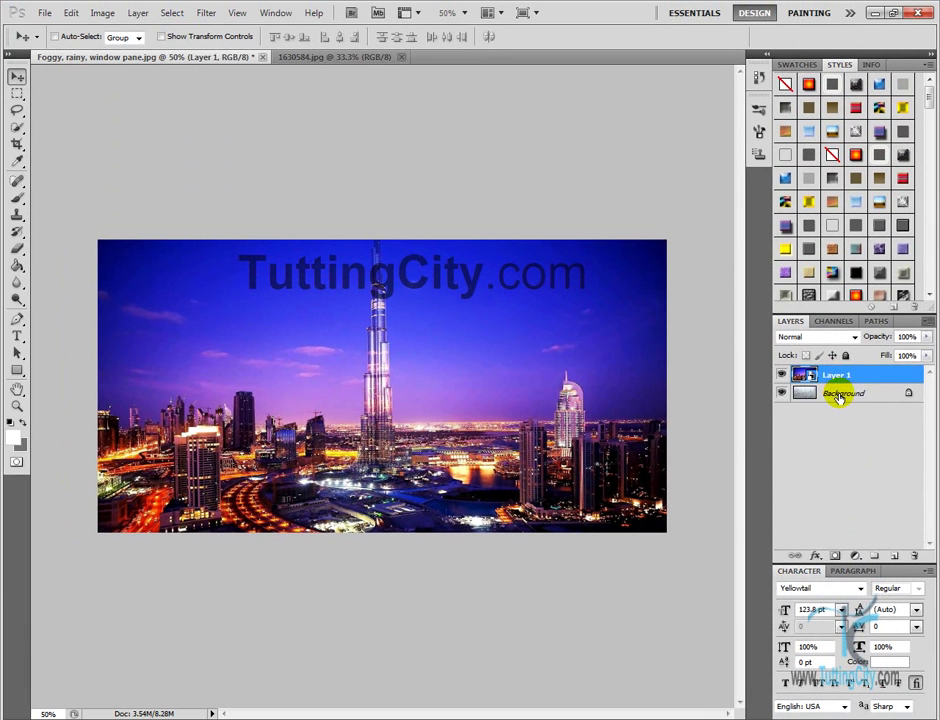
{"action": "left_click", "coordinate": [835, 391]}
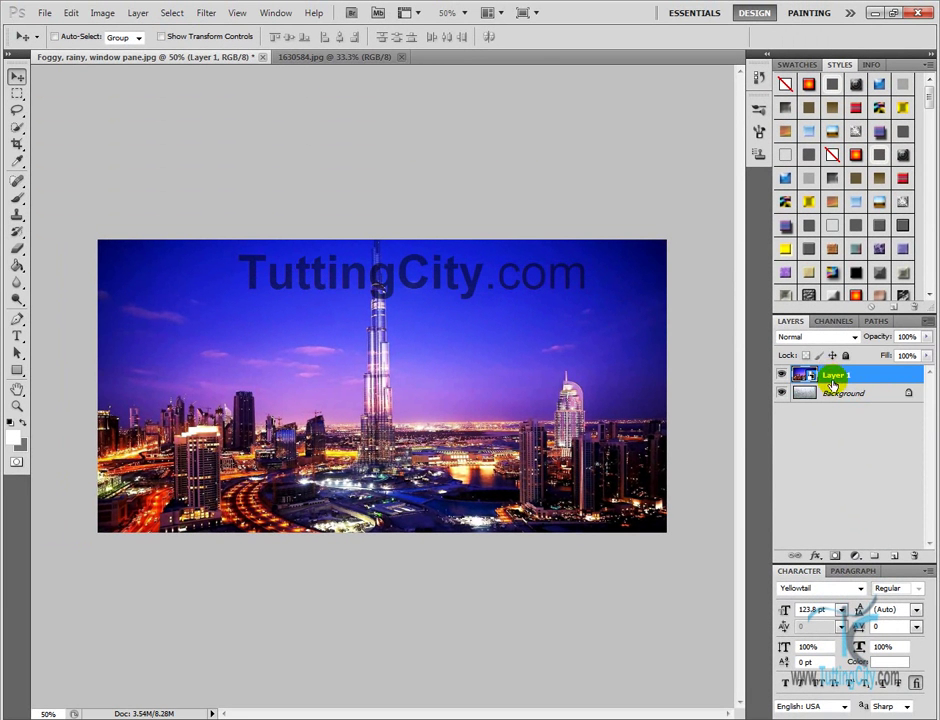
Apply a 10-pixel Gaussian Blur to the skyline smart object
{"action": "left_click", "coordinate": [205, 14]}
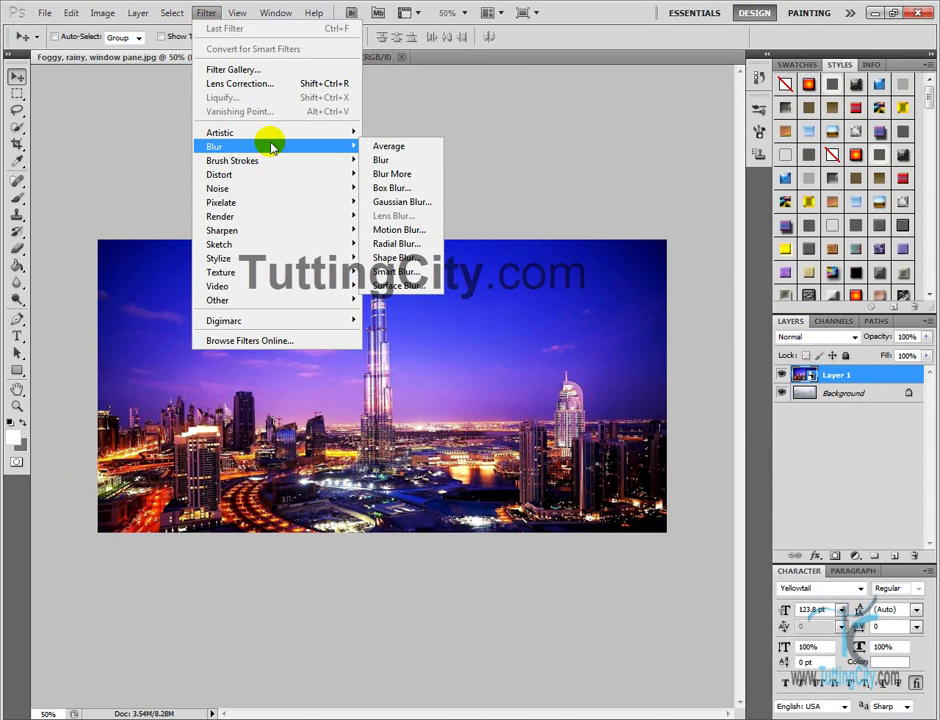
{"action": "left_click", "coordinate": [402, 202]}
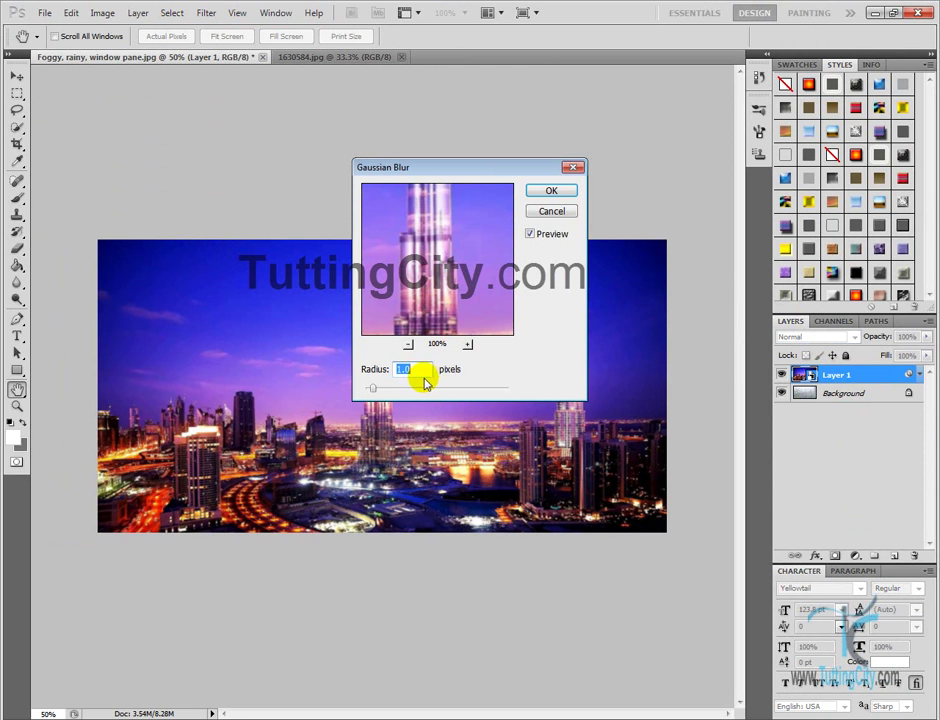
{"action": "type", "text": "10"}
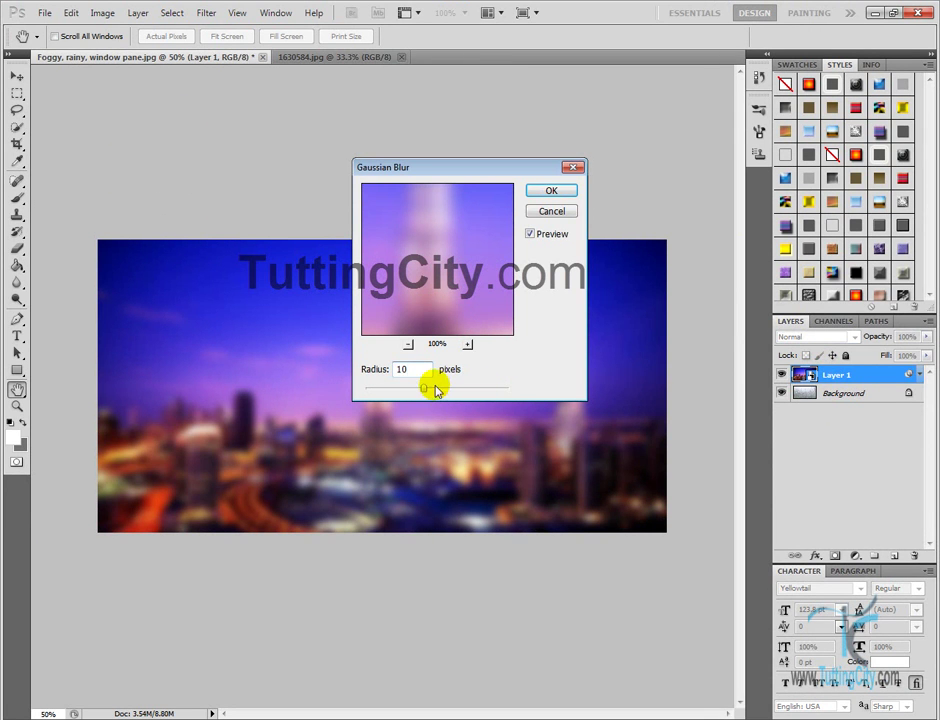
{"action": "key", "text": "Return"}
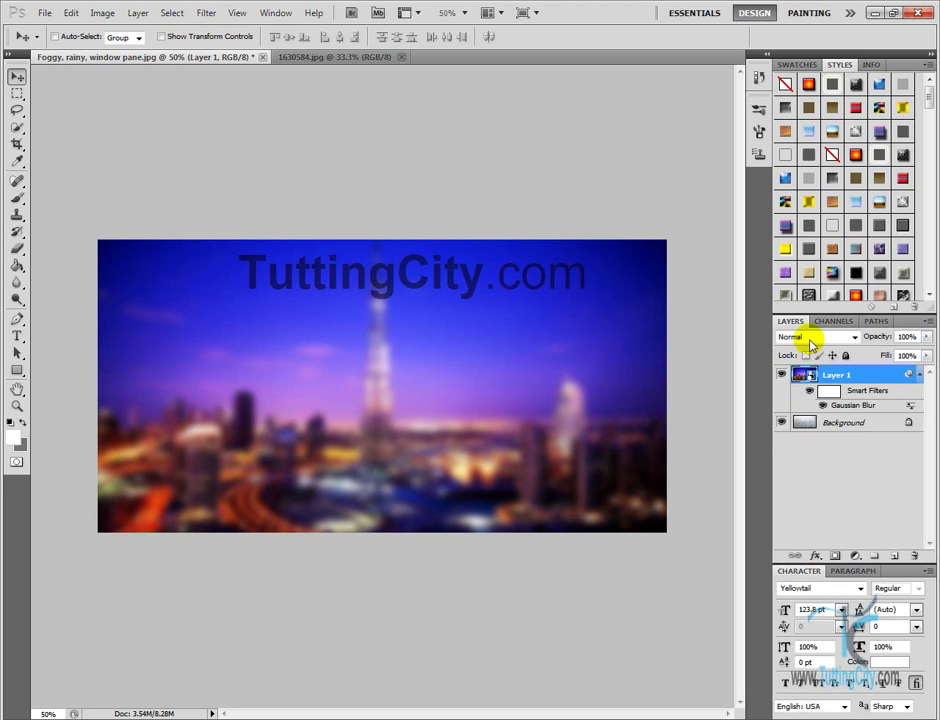
Set the blurred skyline layer's blend mode to Overlay
{"action": "left_click", "coordinate": [810, 337]}
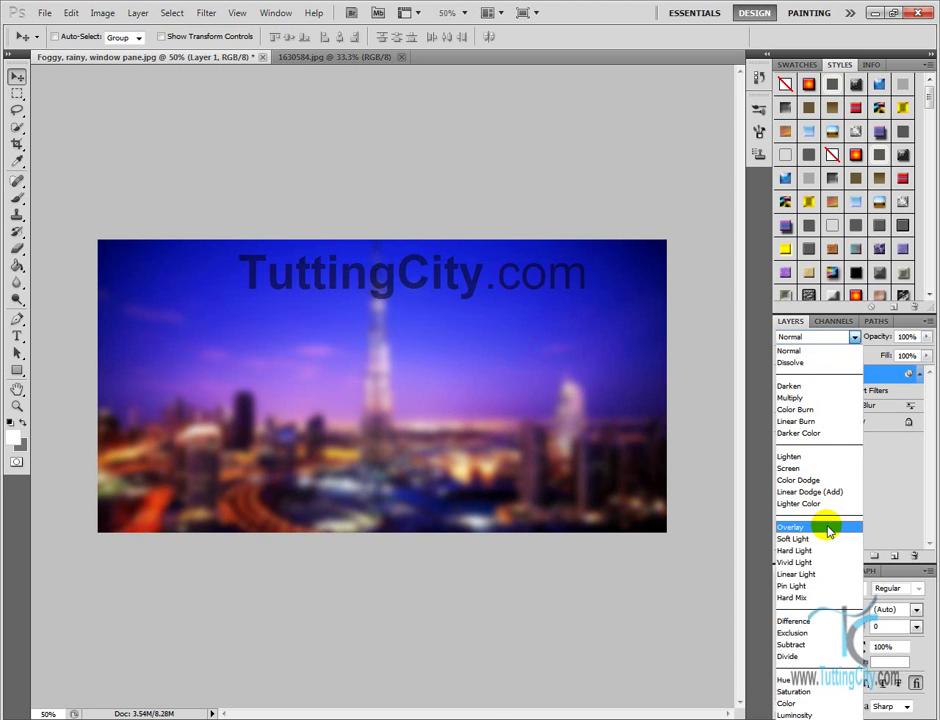
{"action": "left_click", "coordinate": [829, 527]}
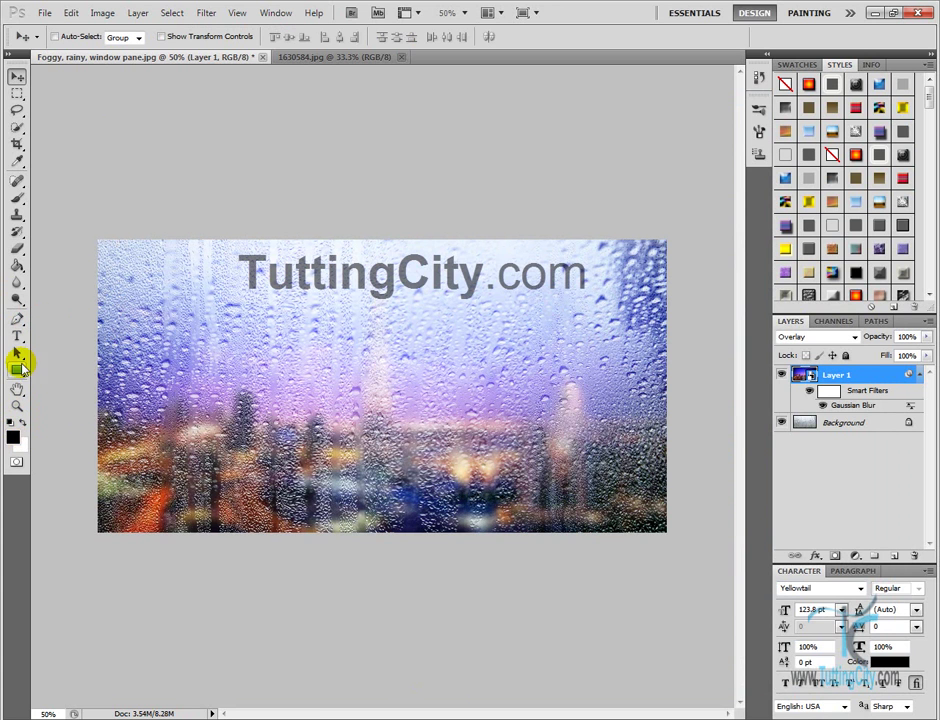
Type the two-line title 'How to Create Foggy' / 'Window text in Photoshop'
{"action": "left_click", "coordinate": [17, 336]}
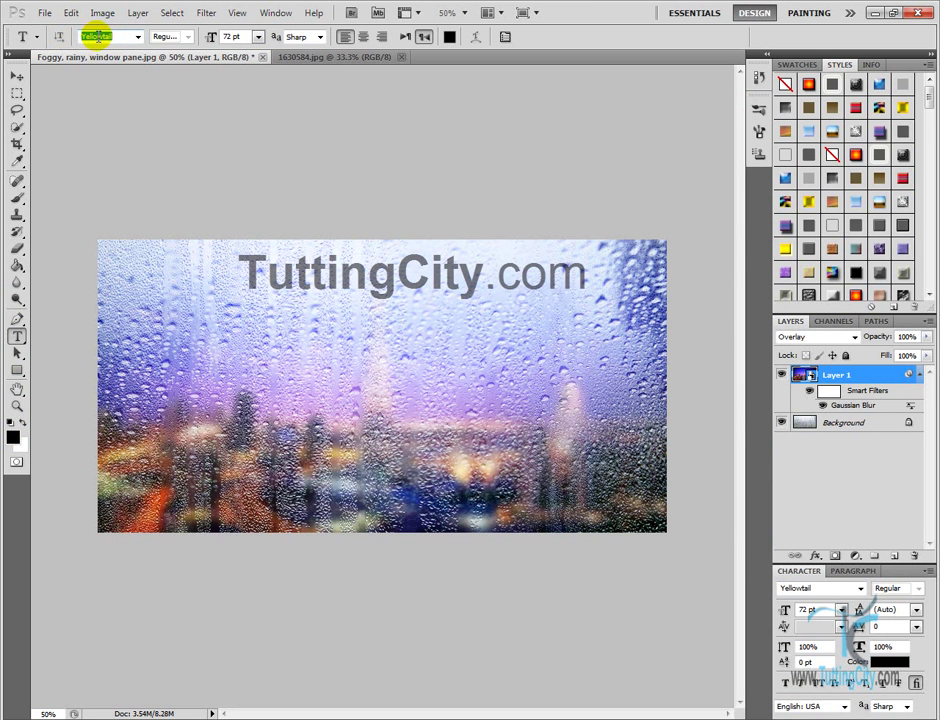
{"action": "left_click", "coordinate": [176, 278]}
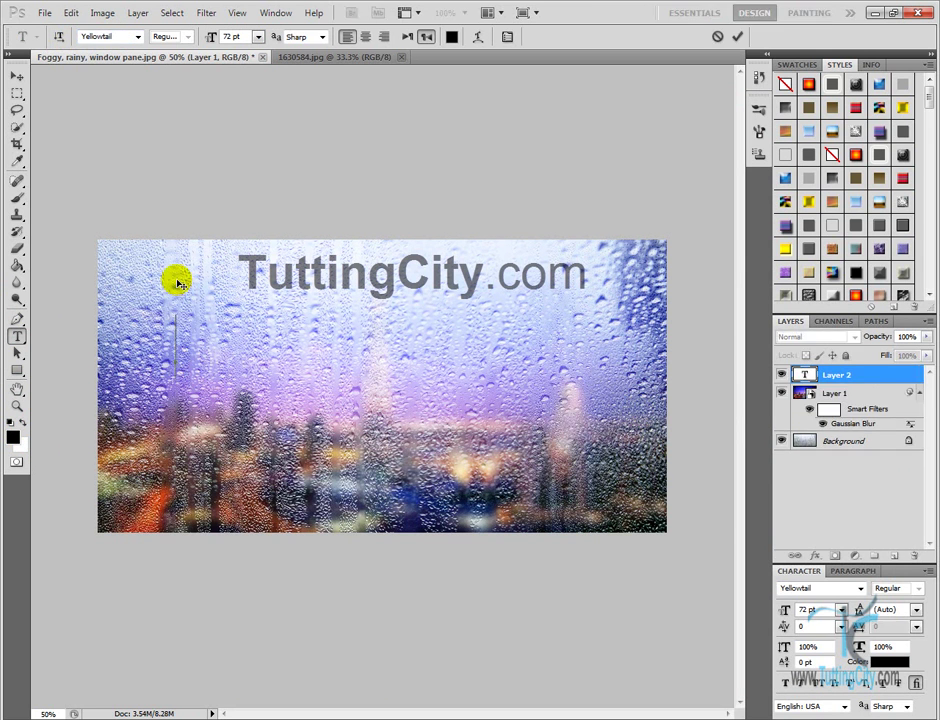
{"action": "type", "text": "Ho"}
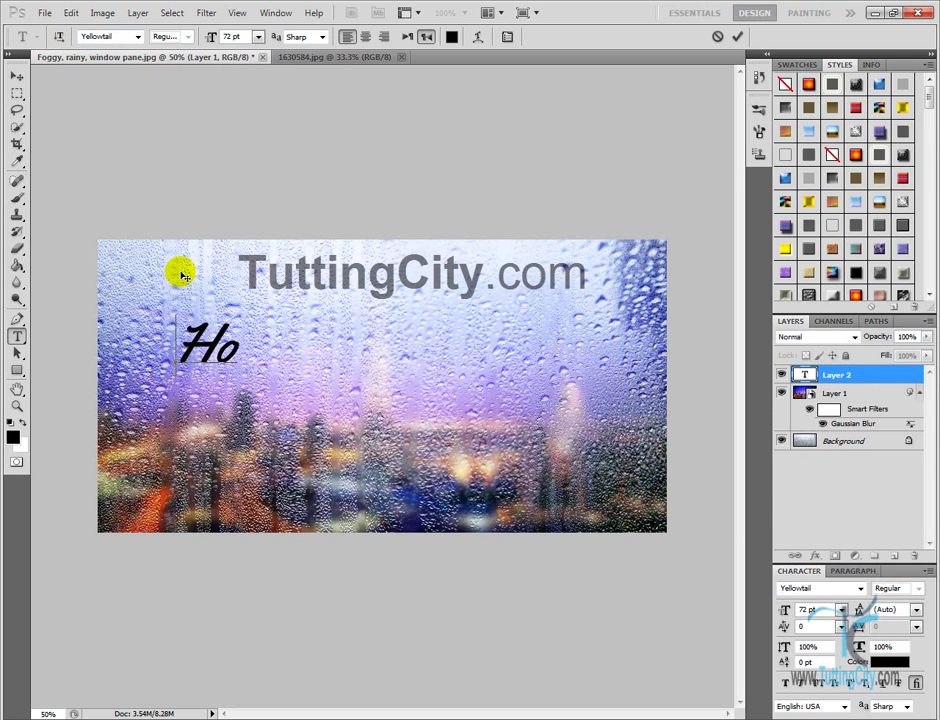
{"action": "type", "text": "w to Create"}
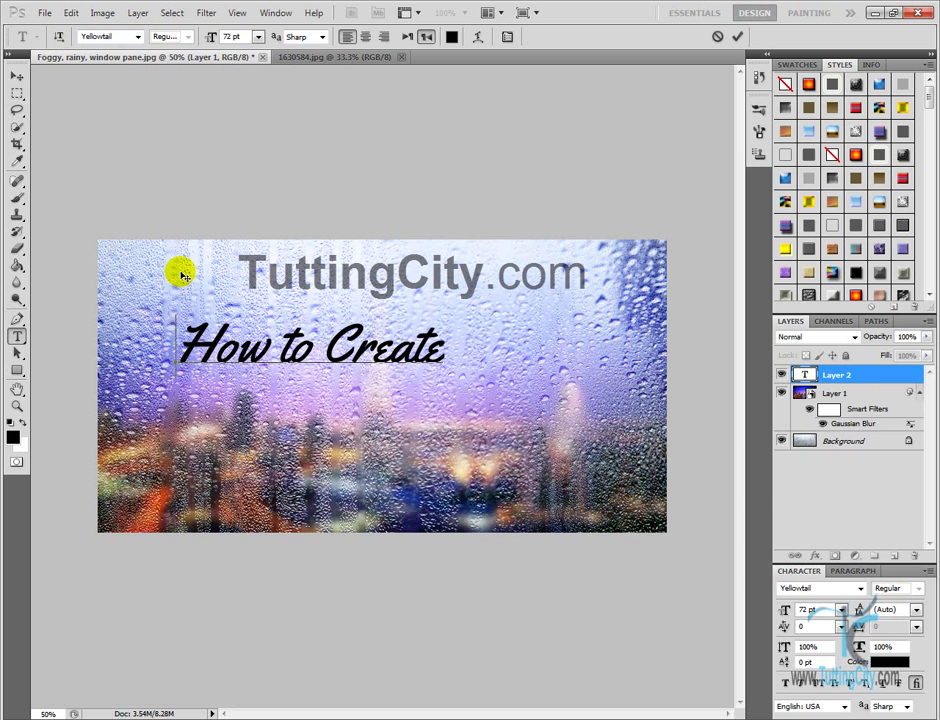
{"action": "type", "text": " Fogg"}
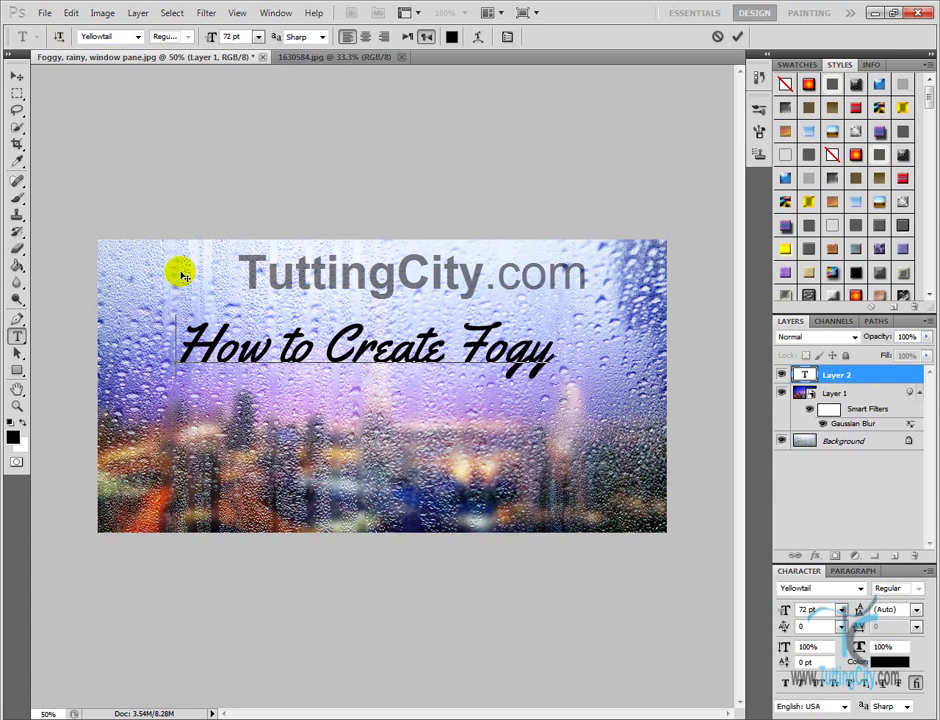
{"action": "type", "text": " V"}
{"action": "key", "text": "BackSpace"}
{"action": "key", "text": "BackSpace"}
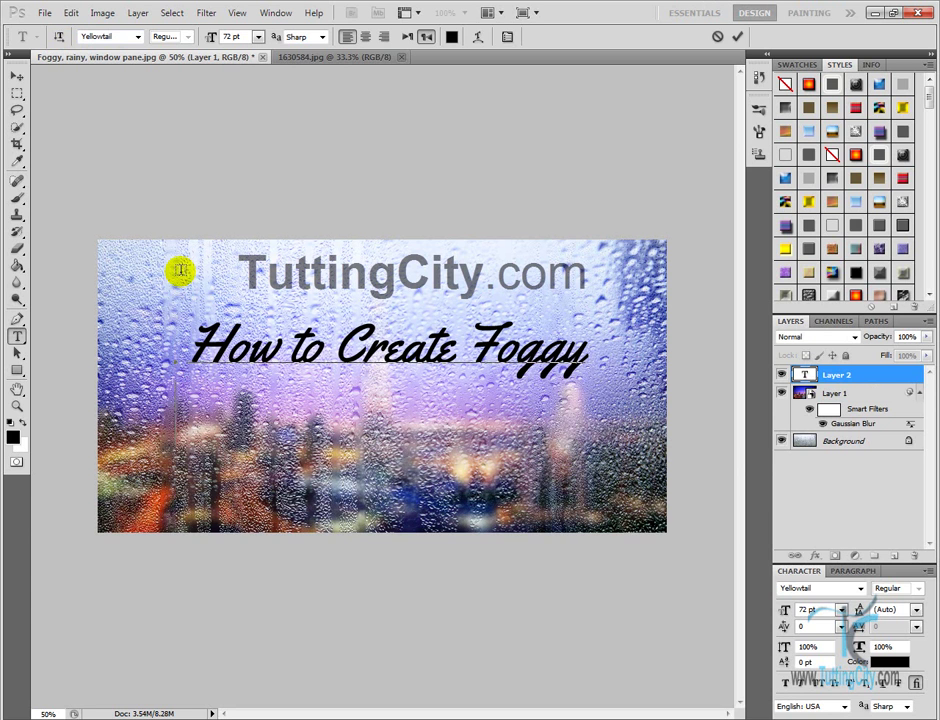
{"action": "key", "text": "Return"}
{"action": "type", "text": "Window"}
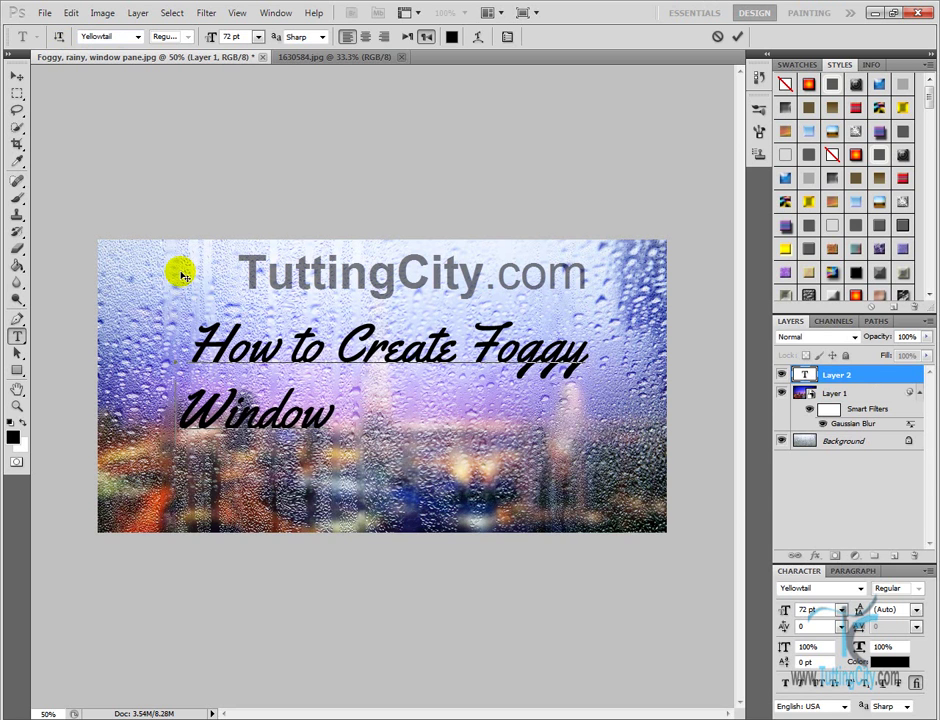
{"action": "type", "text": " tr"}
{"action": "type", "text": "t in Photoshop"}
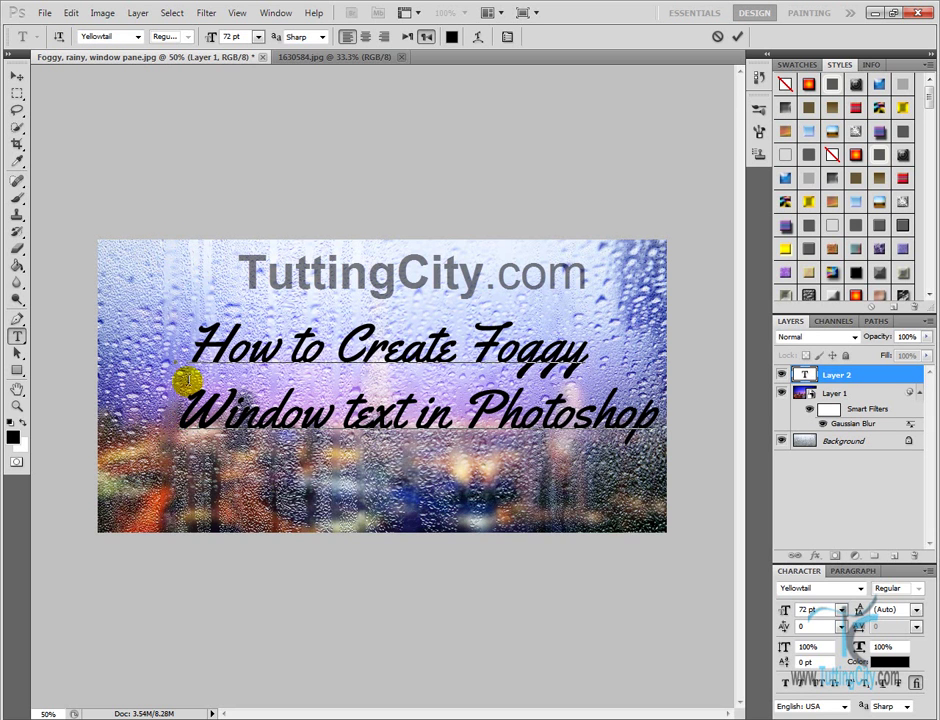
Try center and right alignment, keep left alignment, and select all the title text
{"action": "left_click_drag", "start_coordinate": [188, 348], "coordinate": [640, 357]}
{"action": "left_click", "coordinate": [366, 37]}
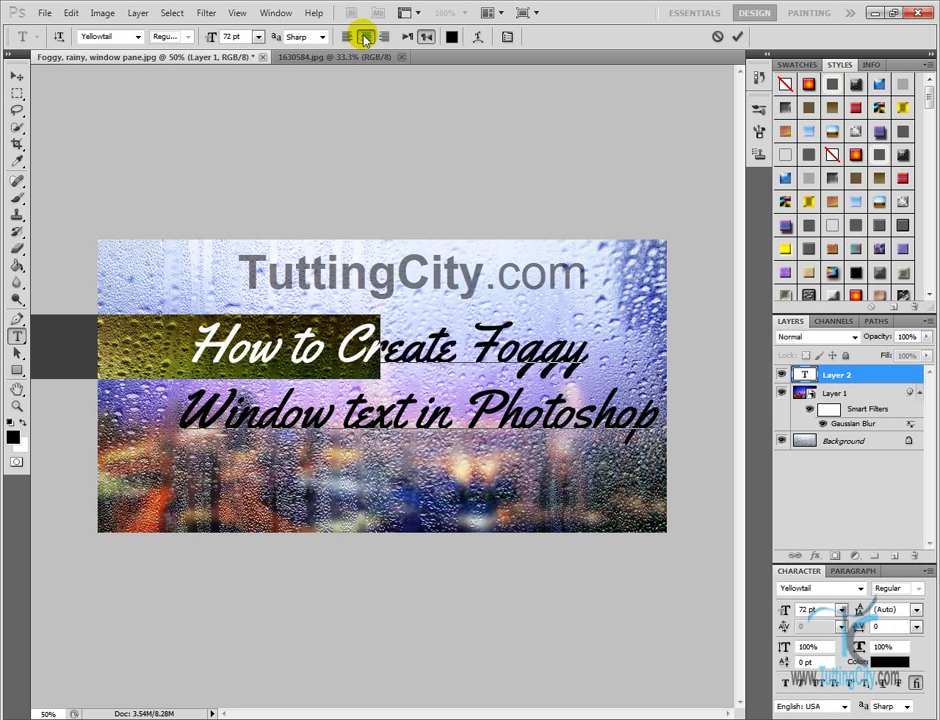
{"action": "left_click", "coordinate": [384, 37]}
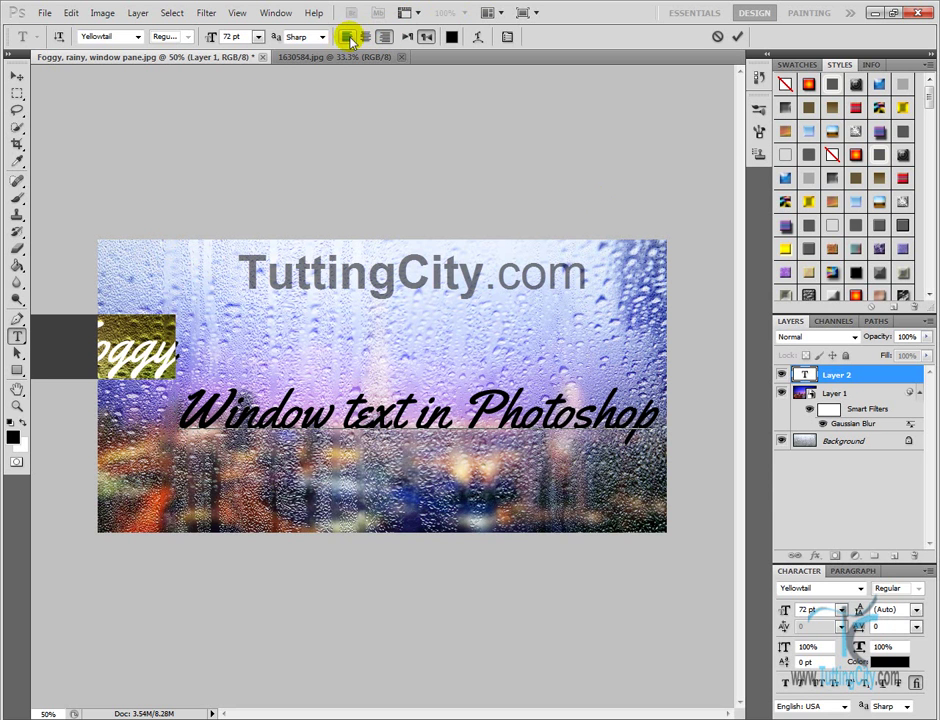
{"action": "left_click", "coordinate": [348, 37]}
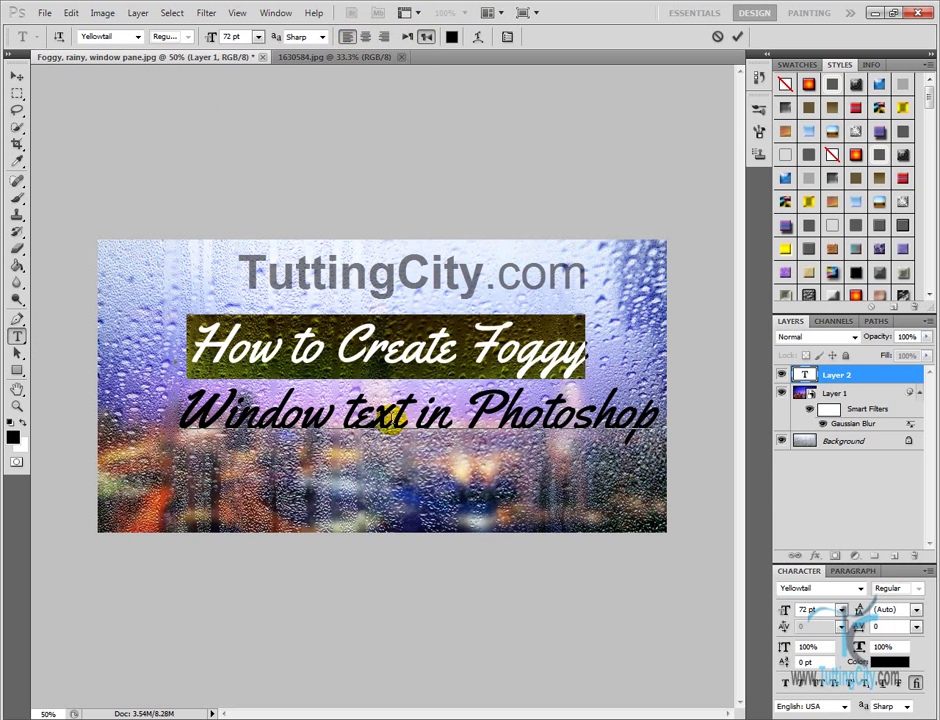
{"action": "key", "text": "ctrl+a"}
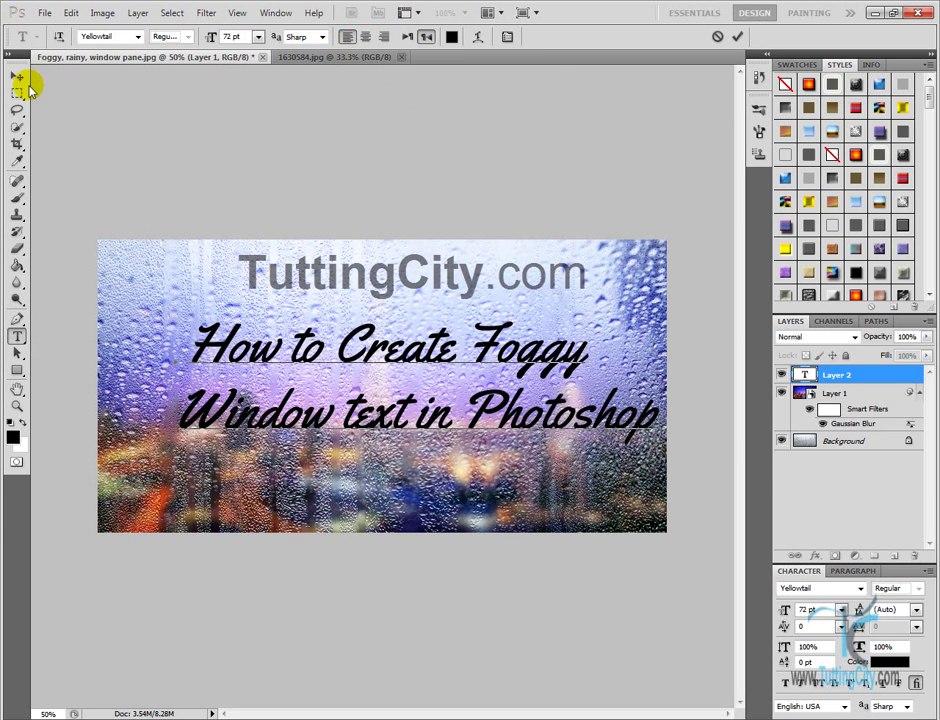
Move the title lower-left and scale it up to about 83.93 pt, stretched taller
{"action": "left_click", "coordinate": [17, 76]}
{"action": "mouse_move", "coordinate": [420, 326]}
{"action": "left_mouse_down"}
{"action": "mouse_move", "coordinate": [370, 368]}
{"action": "mouse_move", "coordinate": [402, 355]}
{"action": "left_mouse_up"}
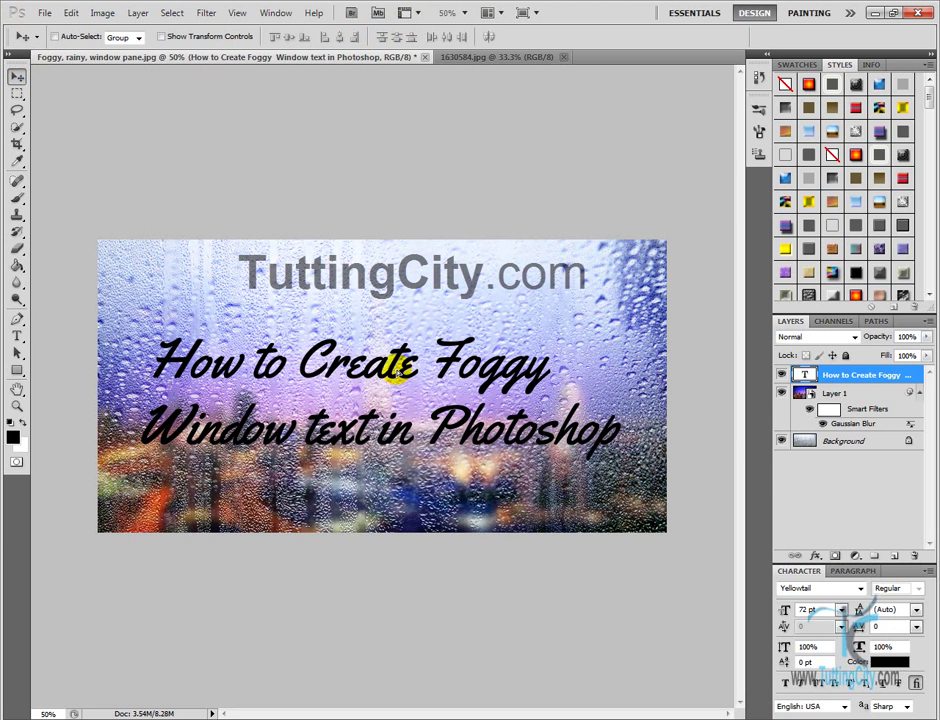
{"action": "key", "text": "ctrl+t"}
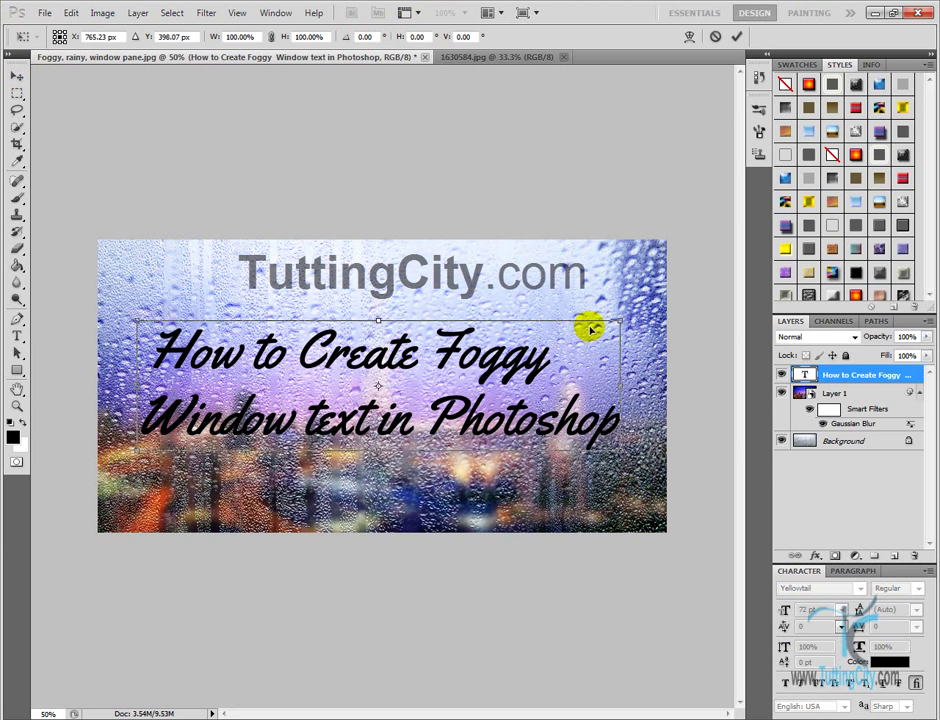
{"action": "mouse_move", "coordinate": [615, 315]}
{"action": "left_mouse_down"}
{"action": "mouse_move", "coordinate": [648, 254]}
{"action": "mouse_move", "coordinate": [630, 262]}
{"action": "left_mouse_up"}
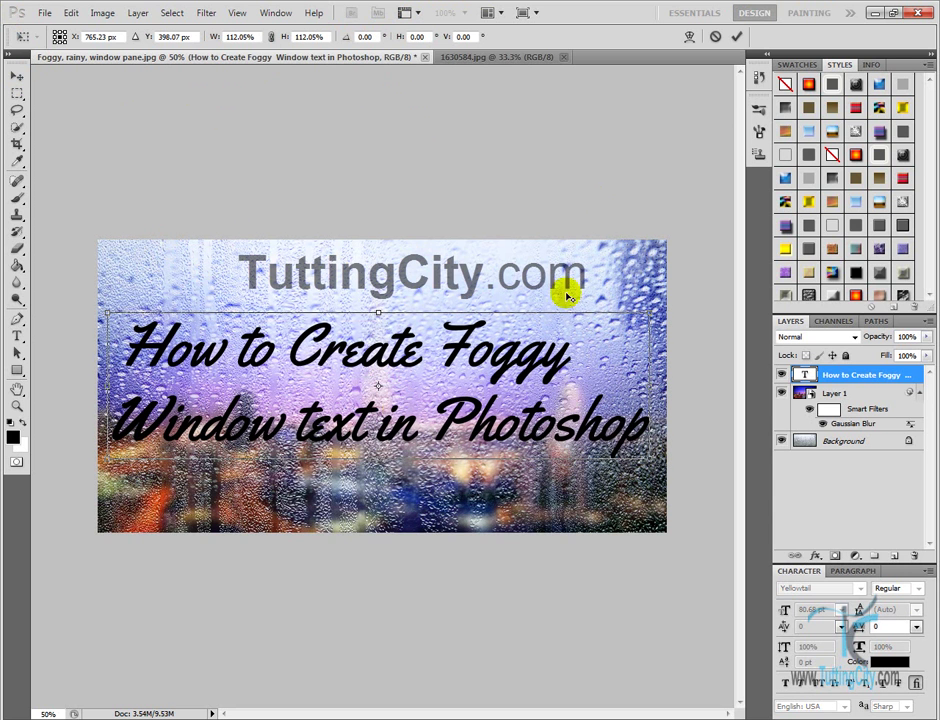
{"action": "left_click_drag", "start_coordinate": [365, 462], "coordinate": [370, 467]}
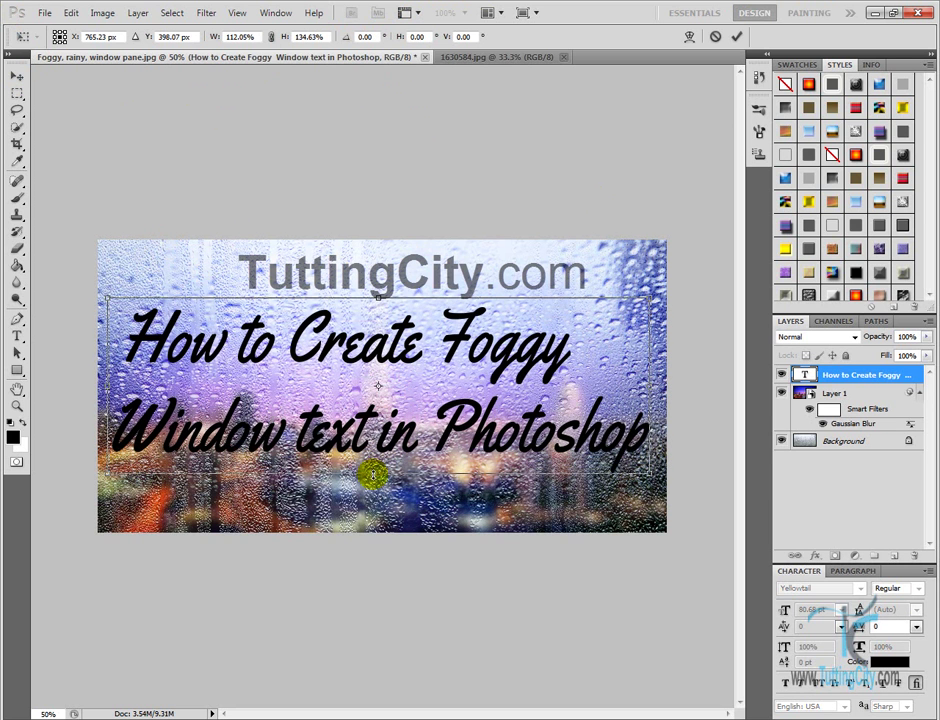
{"action": "key", "text": "Return"}
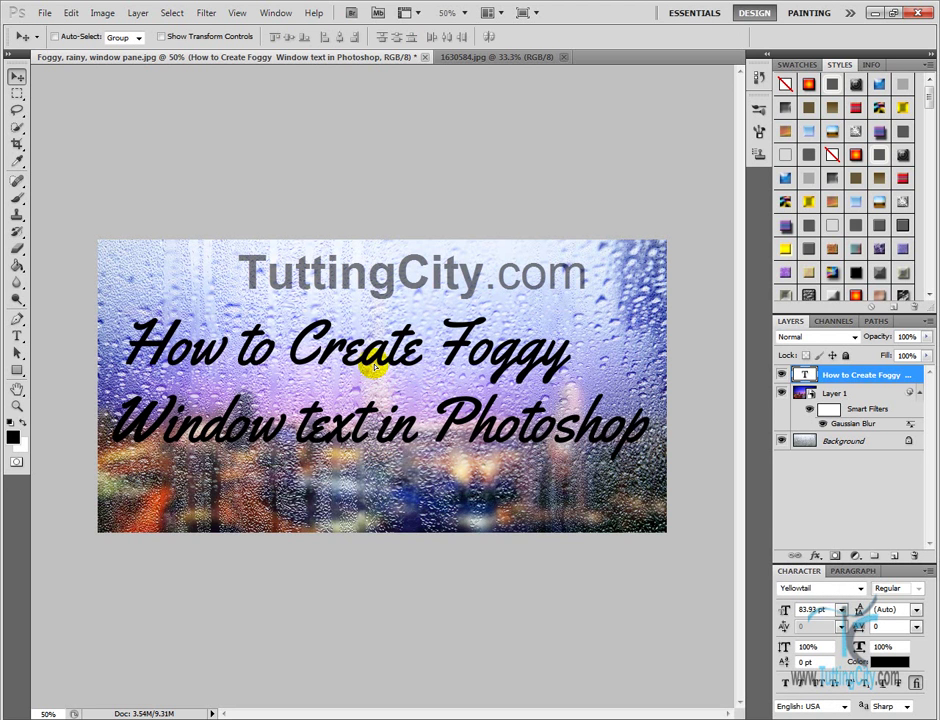
{"action": "left_click", "coordinate": [220, 18]}
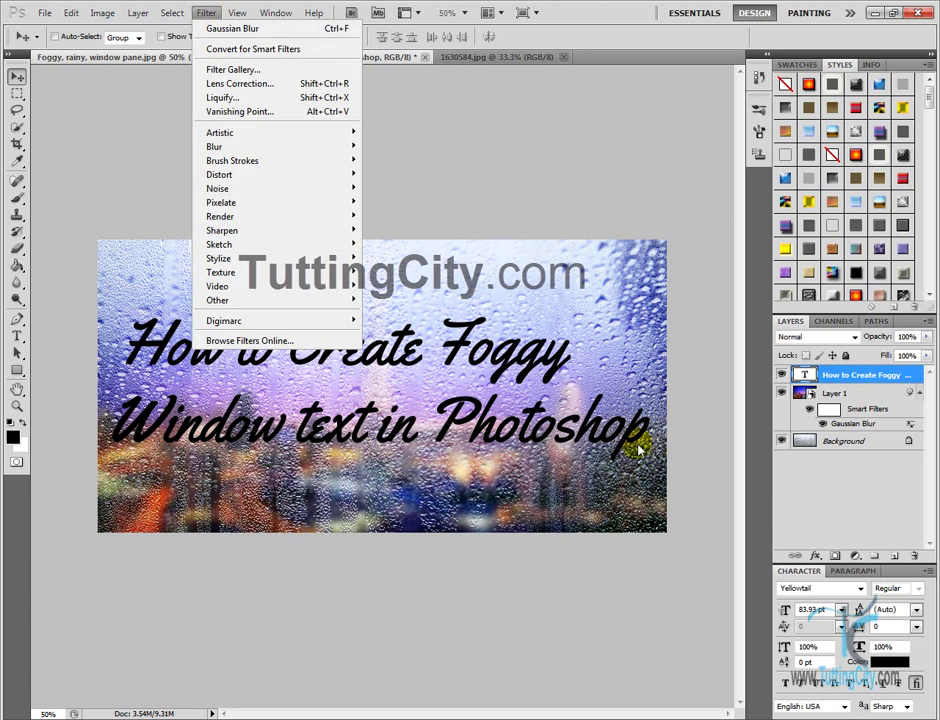
Preview the title in Overlay blending, nudge it lower, then revert it to Normal
{"action": "left_click", "coordinate": [478, 370]}
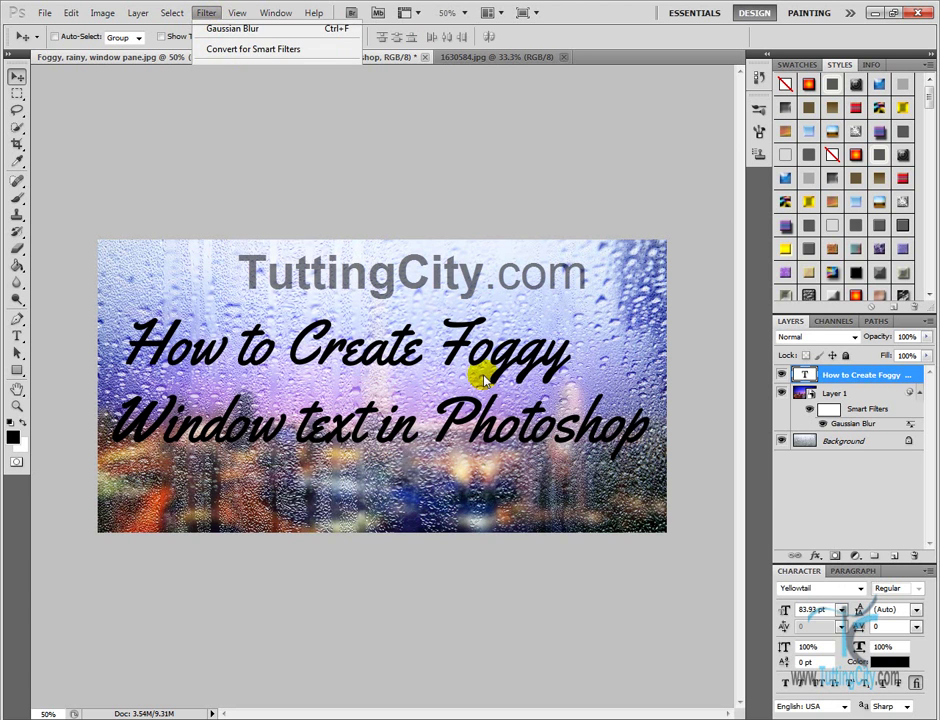
{"action": "left_click", "coordinate": [805, 340]}
{"action": "left_click", "coordinate": [805, 524]}
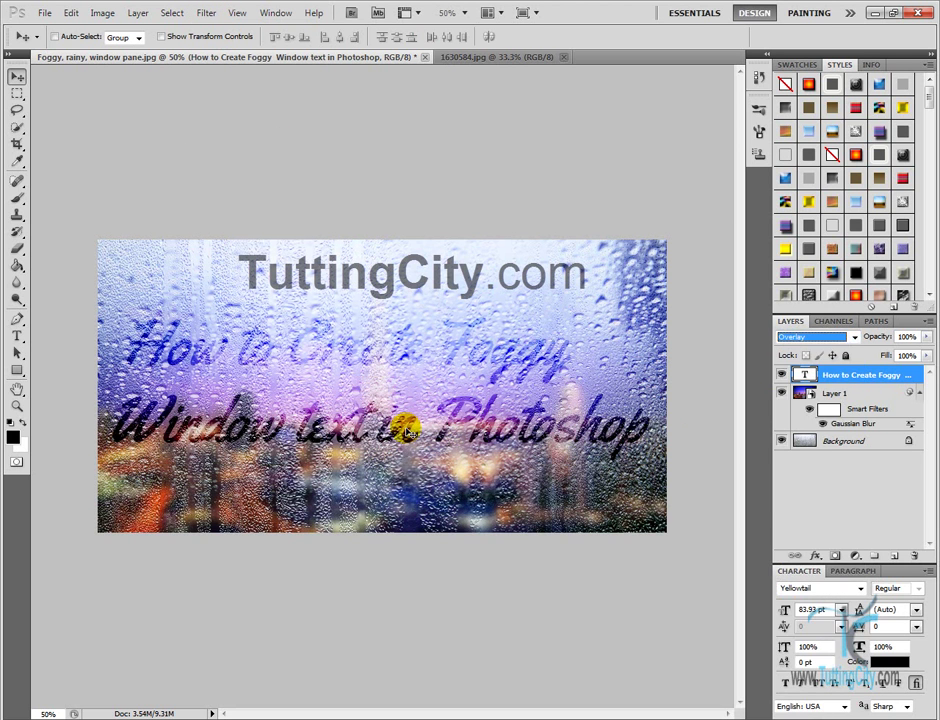
{"action": "mouse_move", "coordinate": [393, 363]}
{"action": "left_mouse_down"}
{"action": "mouse_move", "coordinate": [387, 410]}
{"action": "mouse_move", "coordinate": [391, 380]}
{"action": "left_mouse_up"}
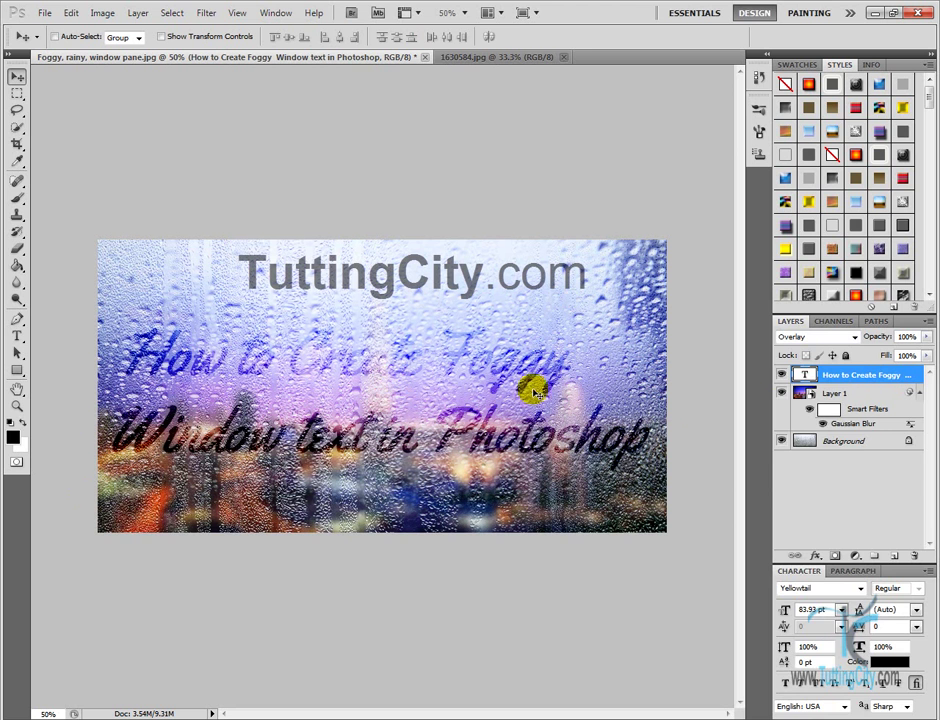
{"action": "left_click", "coordinate": [792, 338]}
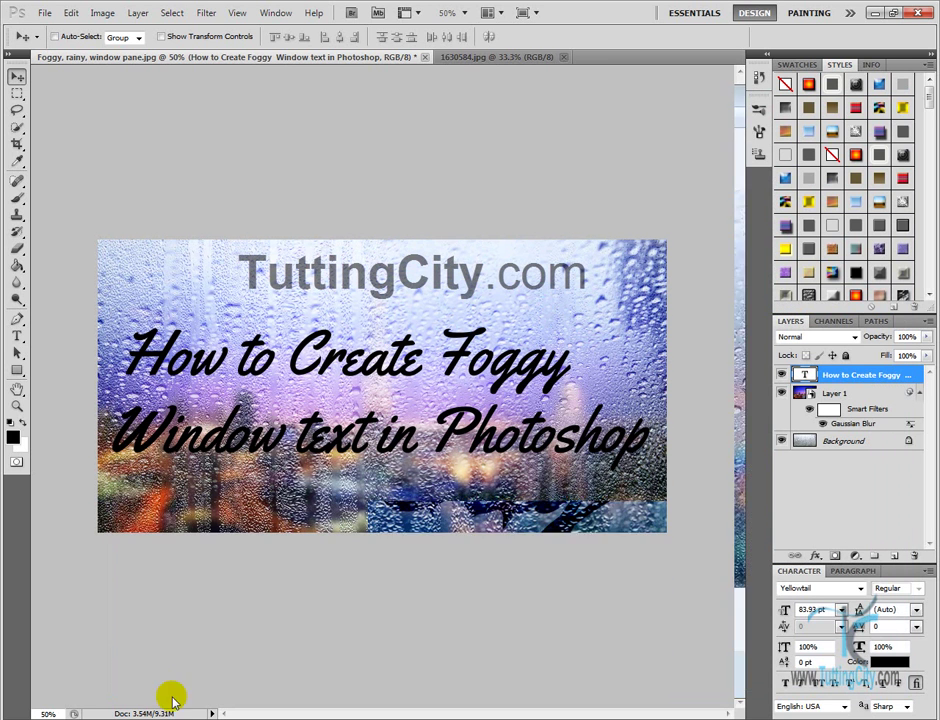
{"action": "left_click", "coordinate": [208, 12]}
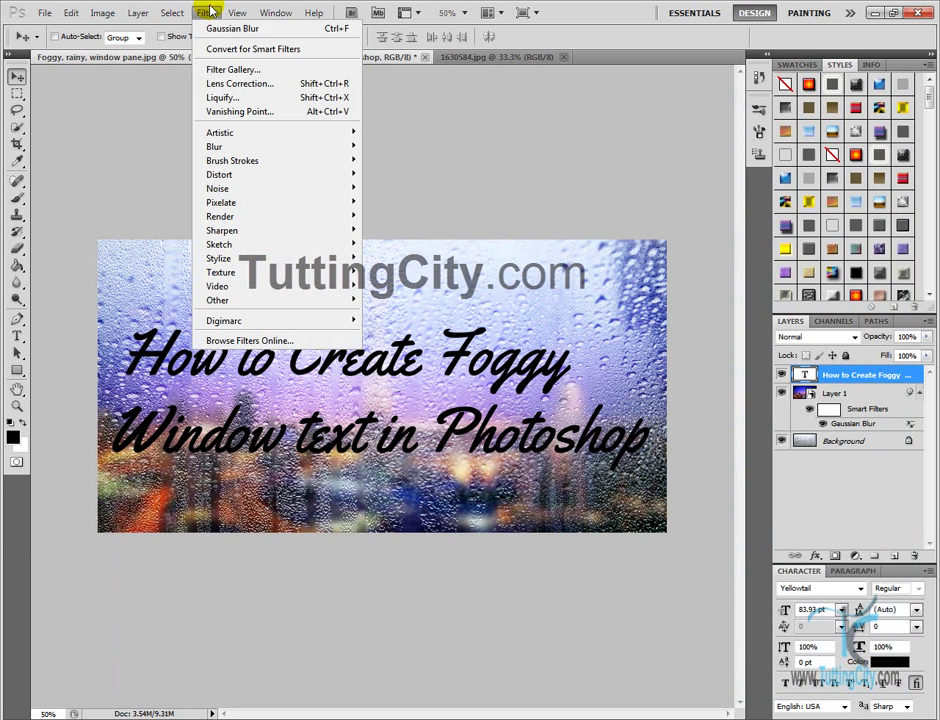
Start Liquify on the title, accepting rasterization of the type layer
{"action": "left_click", "coordinate": [282, 104]}
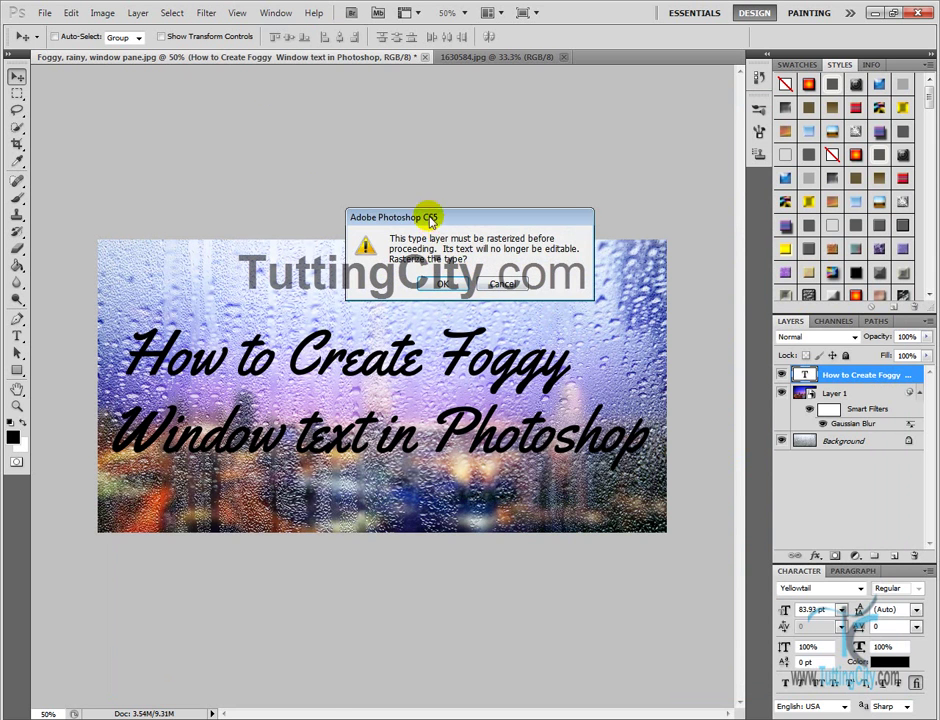
{"action": "left_click_drag", "start_coordinate": [428, 219], "coordinate": [362, 159]}
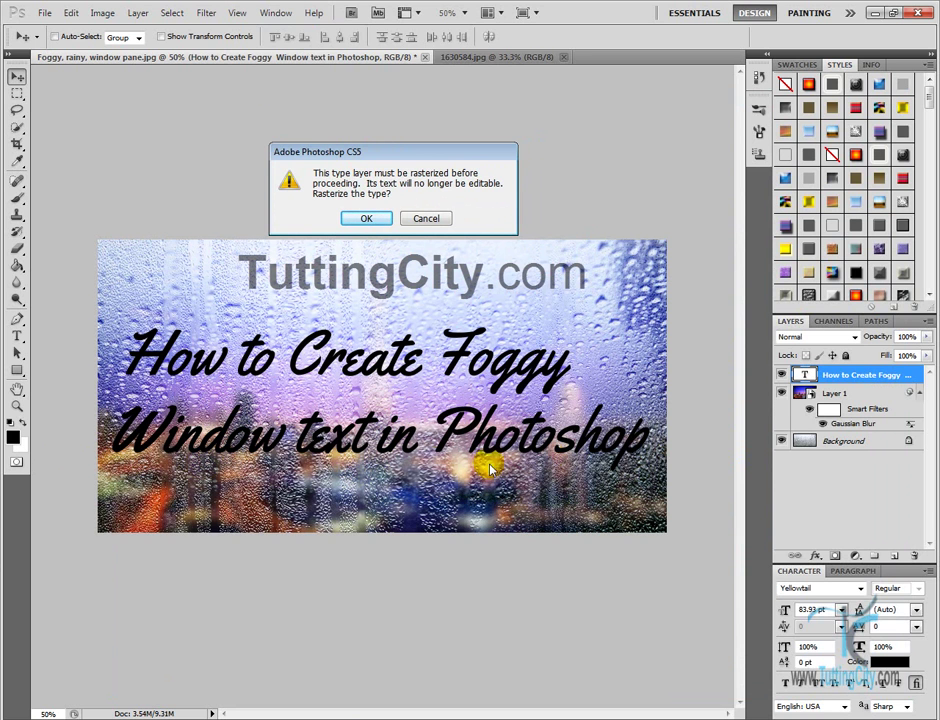
{"action": "left_click", "coordinate": [370, 218]}
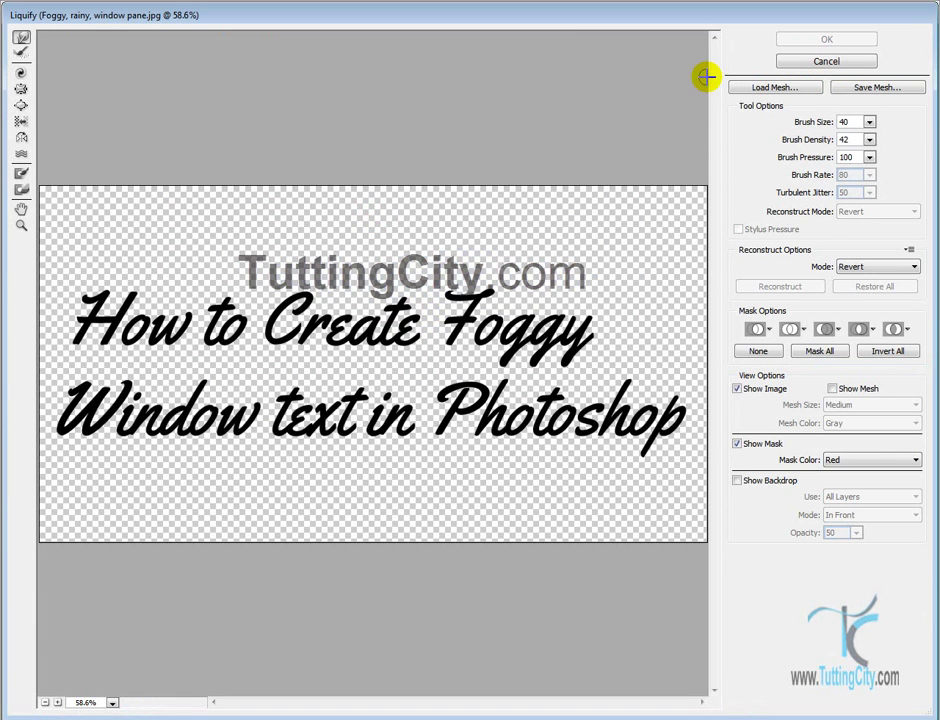
Set the Forward Warp brush size to 40 and adjust the brush pressure
{"action": "double_click", "coordinate": [856, 122]}
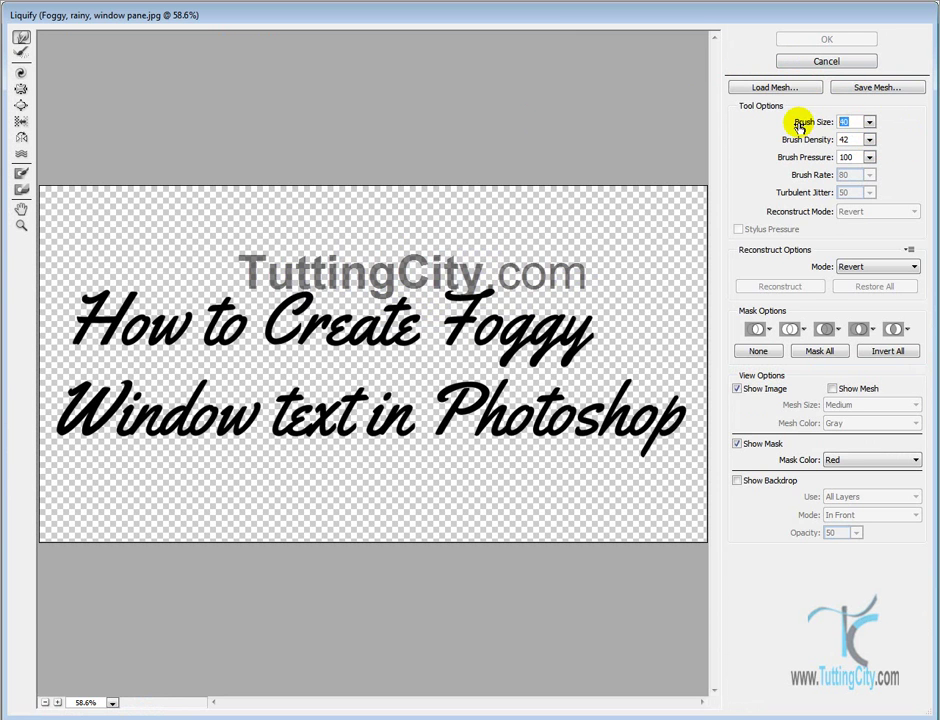
{"action": "left_click", "coordinate": [856, 121]}
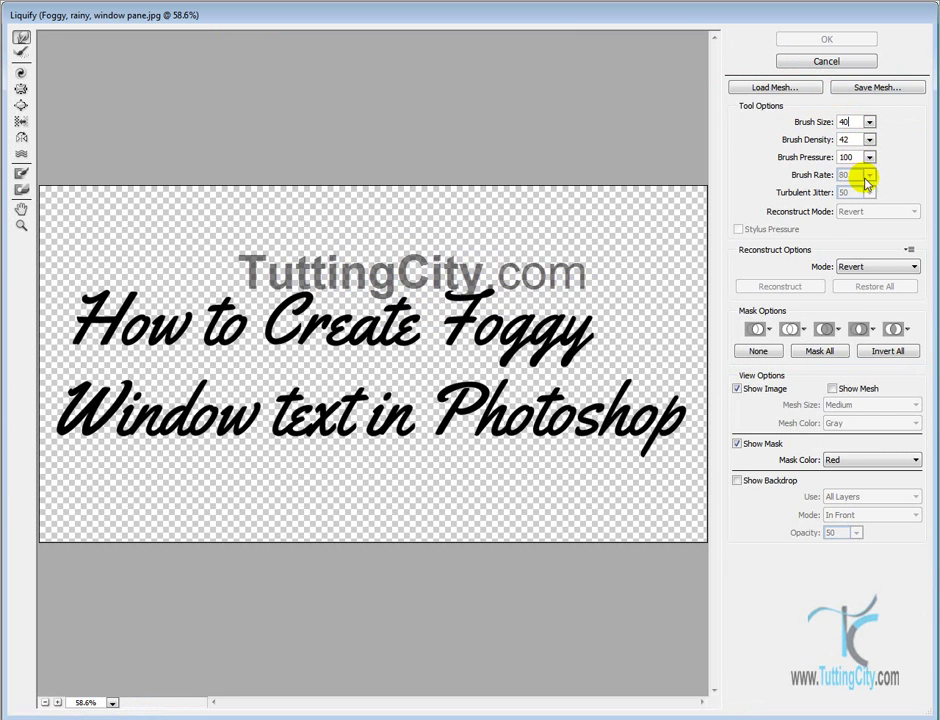
{"action": "double_click", "coordinate": [858, 157]}
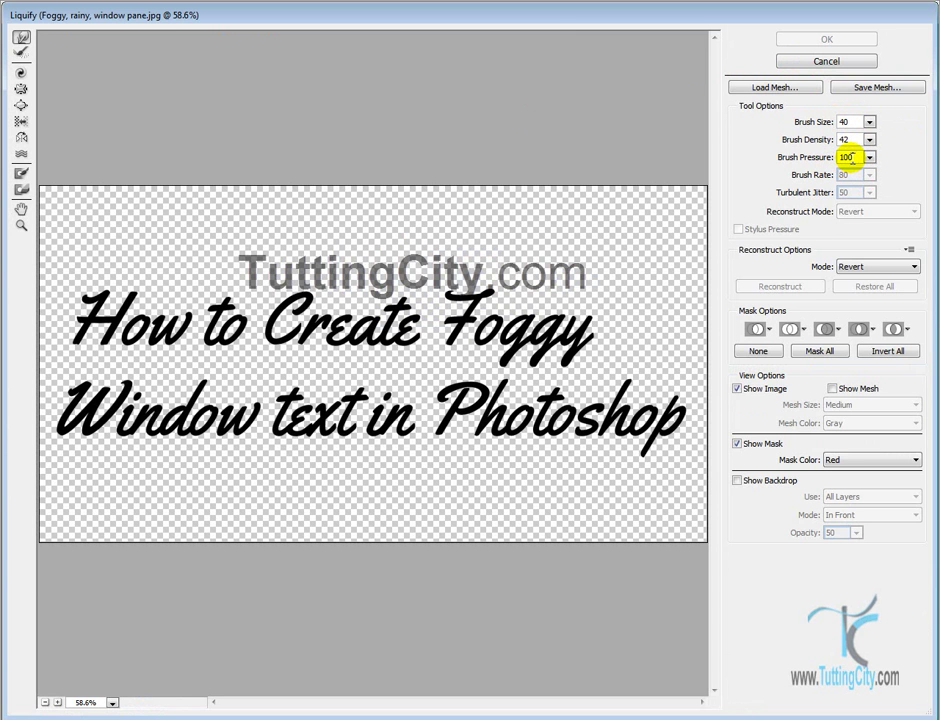
Pull drips down from How, Create and Foggy, redoing the drip under Create
{"action": "mouse_move", "coordinate": [111, 340]}
{"action": "left_mouse_down"}
{"action": "mouse_move", "coordinate": [112, 352]}
{"action": "mouse_move", "coordinate": [146, 342]}
{"action": "mouse_move", "coordinate": [137, 365]}
{"action": "left_mouse_up"}
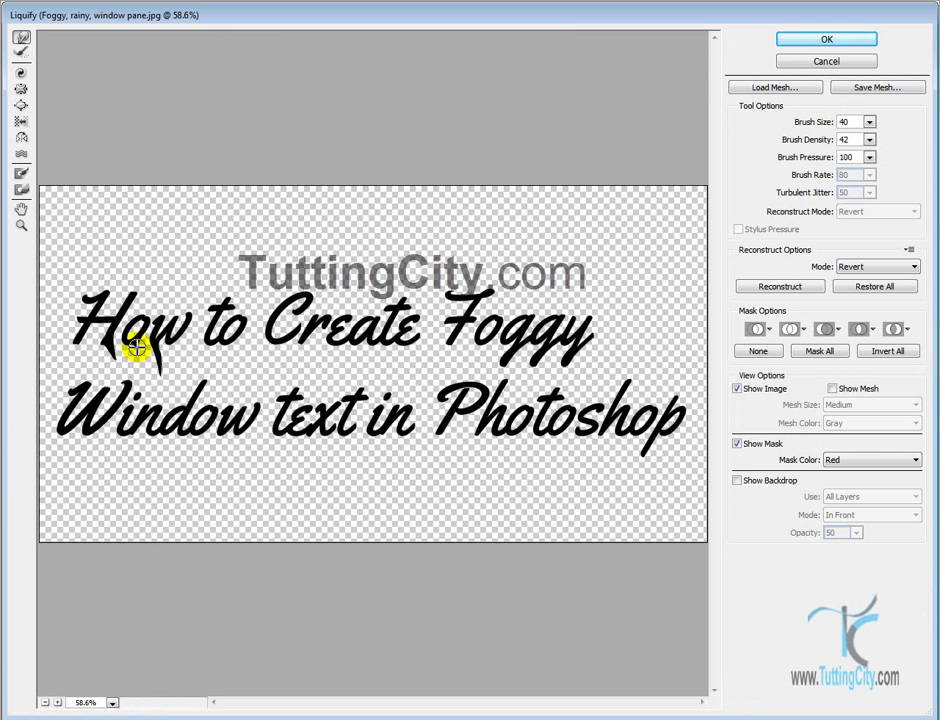
{"action": "left_click_drag", "start_coordinate": [132, 357], "coordinate": [308, 378]}
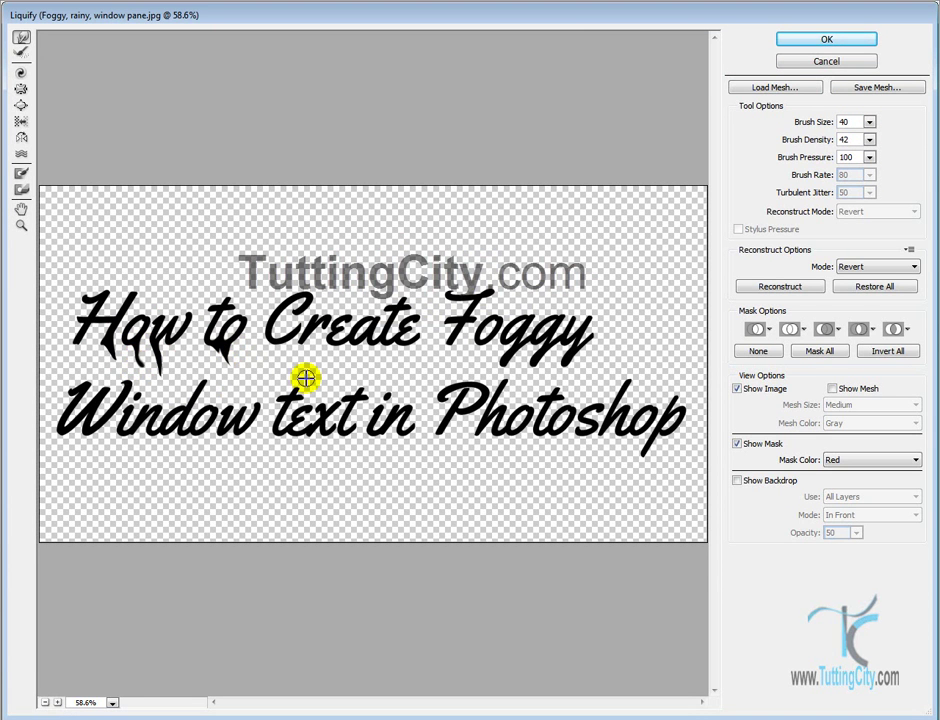
{"action": "left_click_drag", "start_coordinate": [335, 325], "coordinate": [357, 352]}
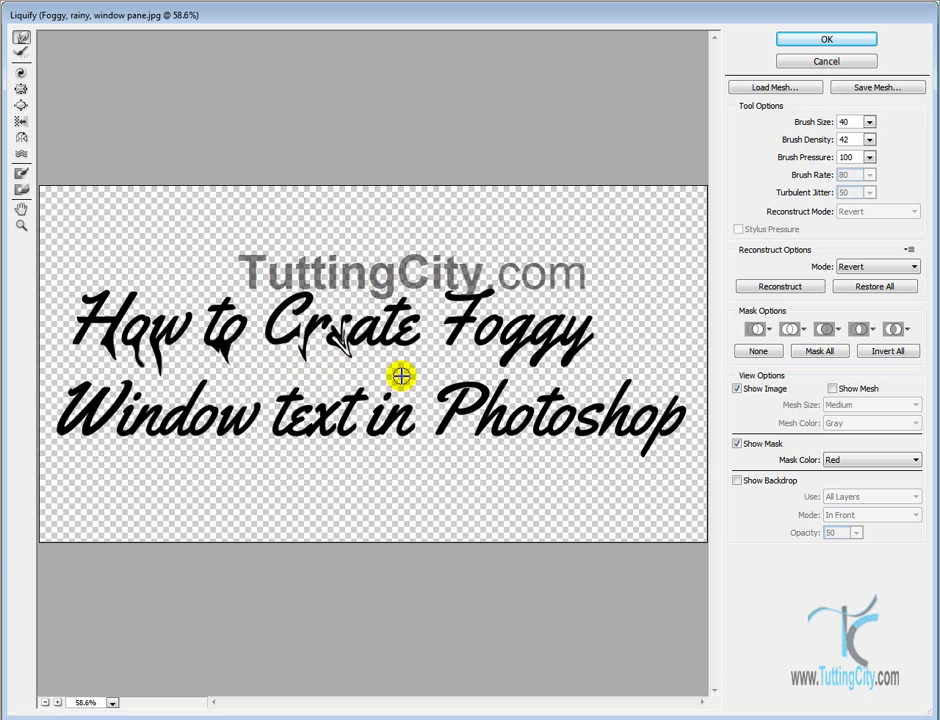
{"action": "key", "text": "ctrl+alt+z"}
{"action": "key", "text": "ctrl+alt+z"}
{"action": "left_click_drag", "start_coordinate": [290, 336], "coordinate": [295, 352]}
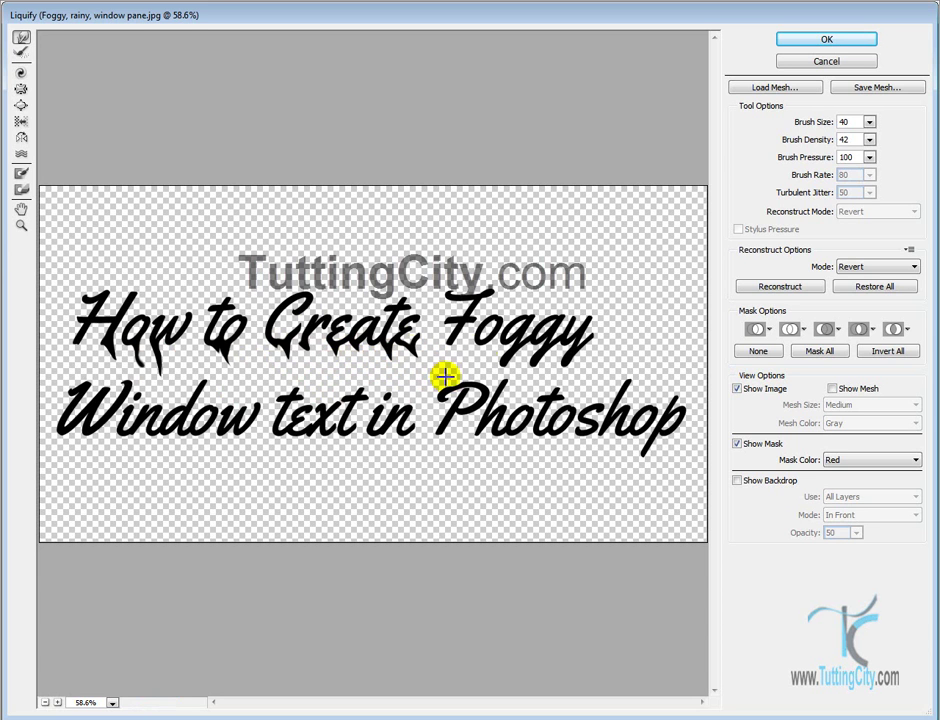
{"action": "left_click_drag", "start_coordinate": [525, 348], "coordinate": [505, 372]}
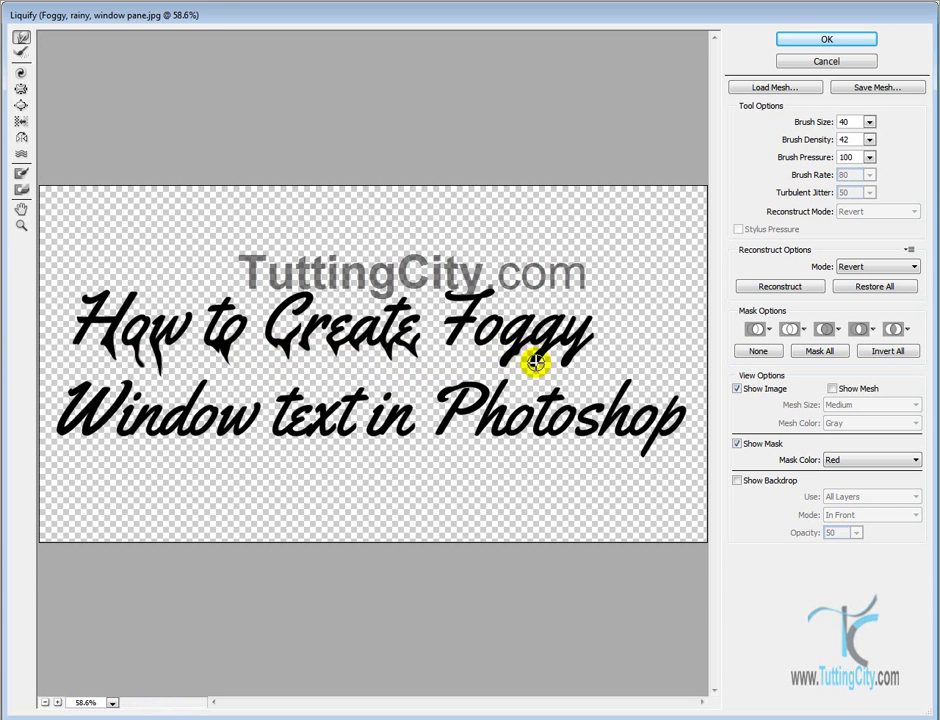
Add drips under Foggy's y and Window, text, in, Photoshop, then apply the Liquify
{"action": "left_click_drag", "start_coordinate": [569, 361], "coordinate": [556, 373]}
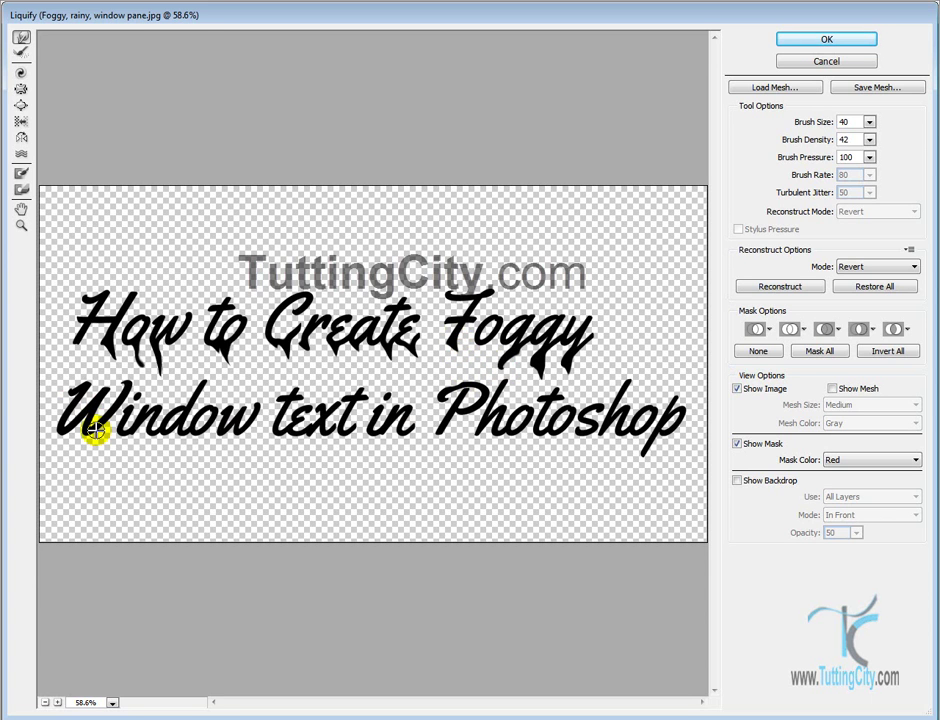
{"action": "mouse_move", "coordinate": [91, 434]}
{"action": "left_mouse_down"}
{"action": "mouse_move", "coordinate": [72, 436]}
{"action": "mouse_move", "coordinate": [150, 455]}
{"action": "left_mouse_up"}
{"action": "left_click_drag", "start_coordinate": [168, 451], "coordinate": [191, 457]}
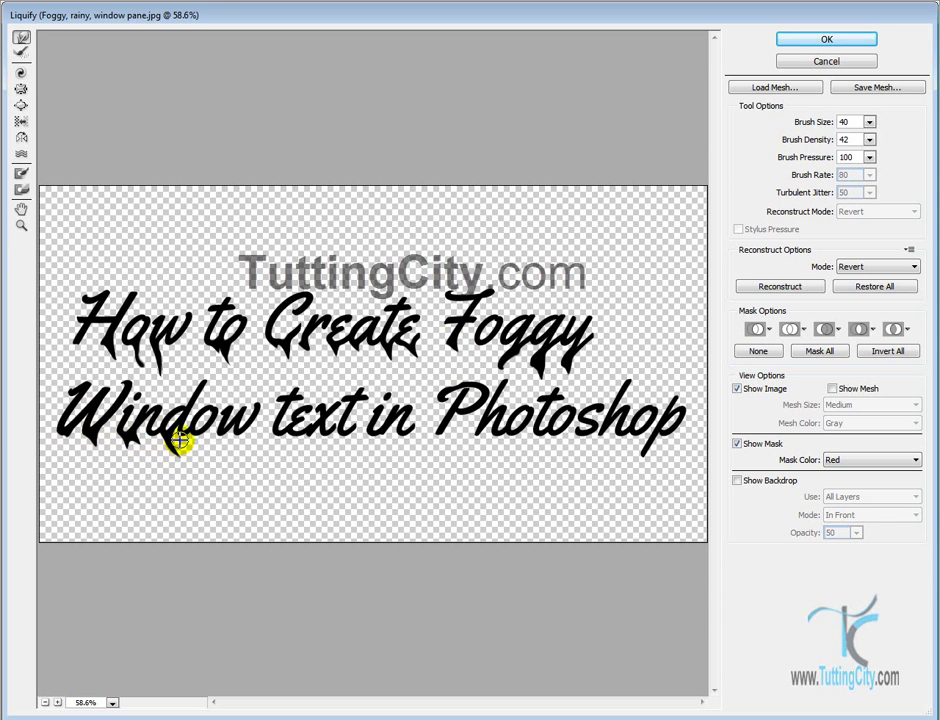
{"action": "left_click_drag", "start_coordinate": [243, 430], "coordinate": [249, 442]}
{"action": "left_click_drag", "start_coordinate": [329, 432], "coordinate": [321, 457]}
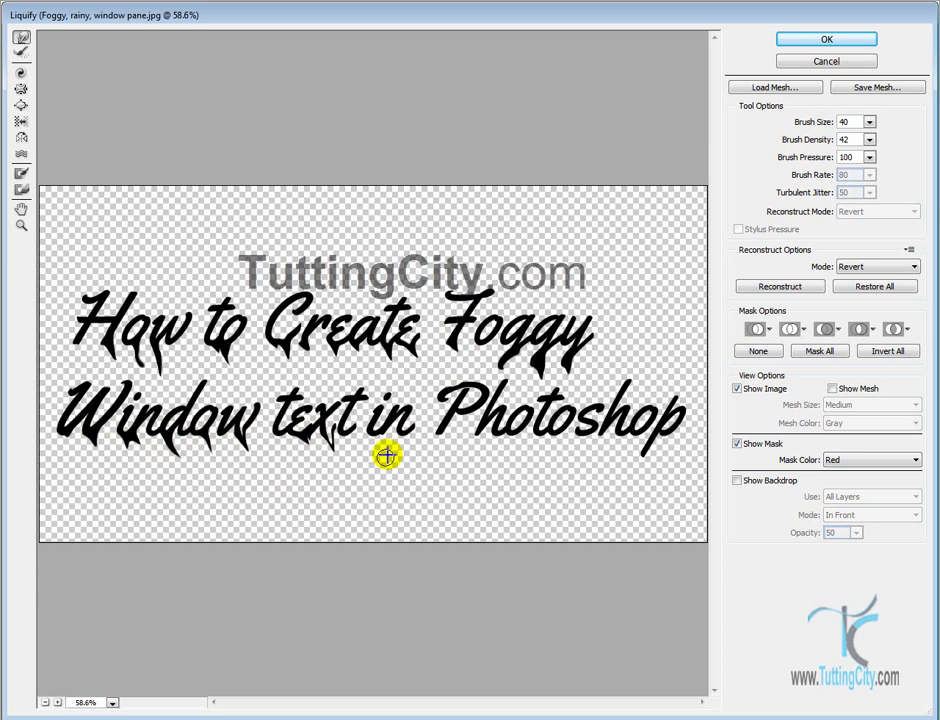
{"action": "left_click_drag", "start_coordinate": [404, 428], "coordinate": [409, 446]}
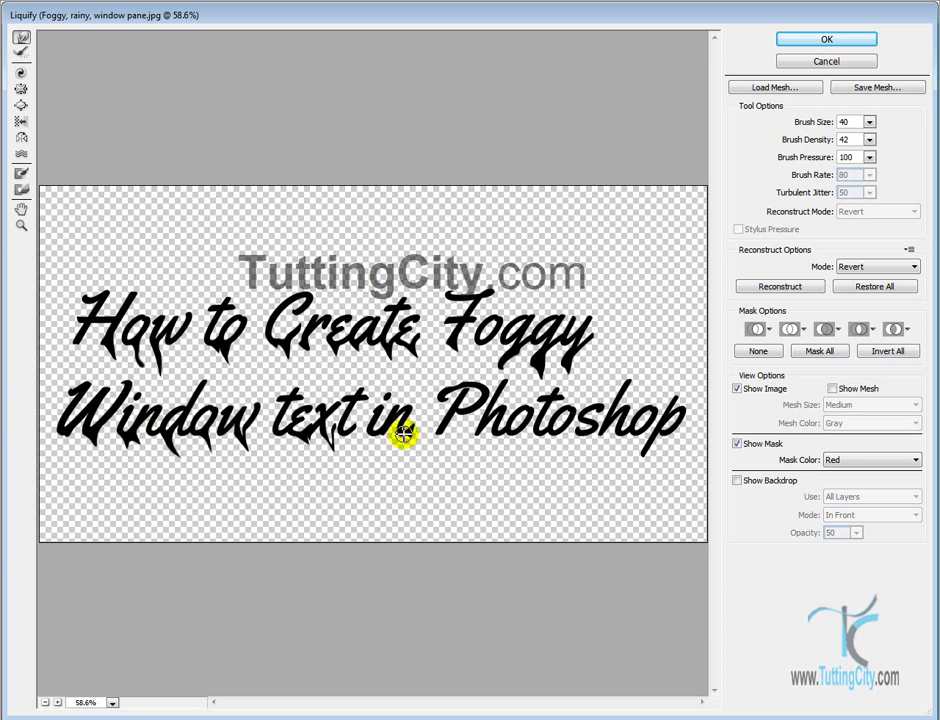
{"action": "left_click_drag", "start_coordinate": [508, 428], "coordinate": [516, 449]}
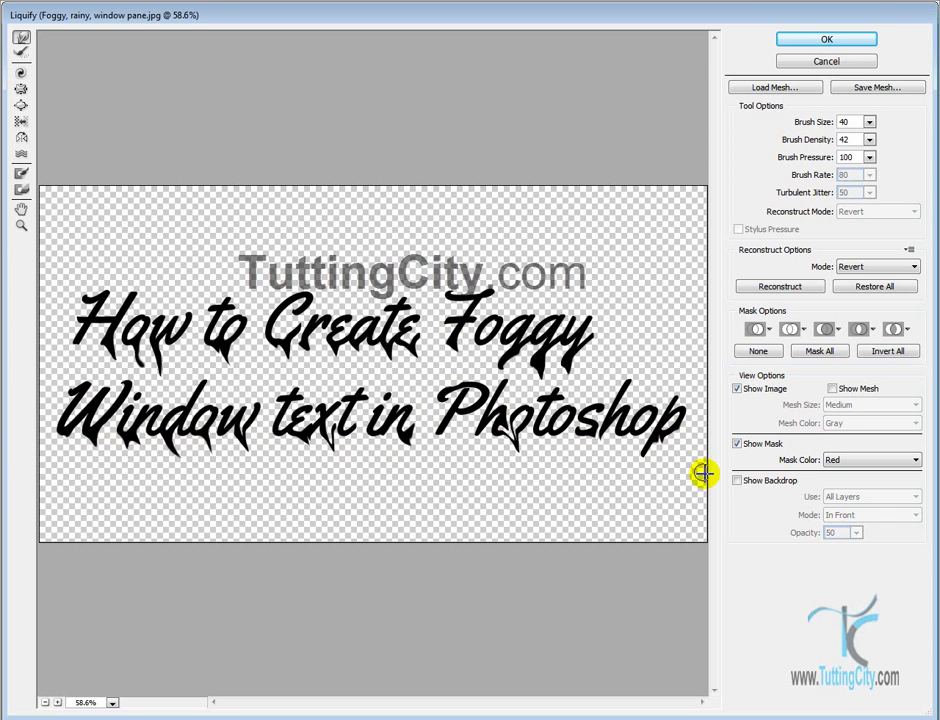
{"action": "left_click", "coordinate": [805, 38]}
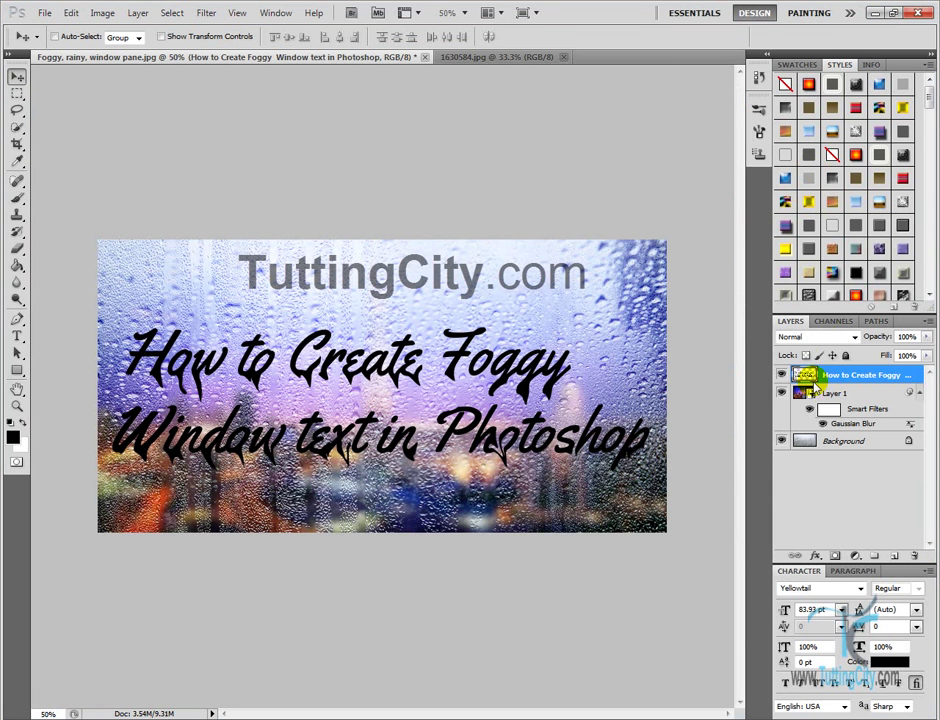
Set the text layer's blend mode to Overlay and nudge it slightly right and down
{"action": "left_click", "coordinate": [800, 337]}
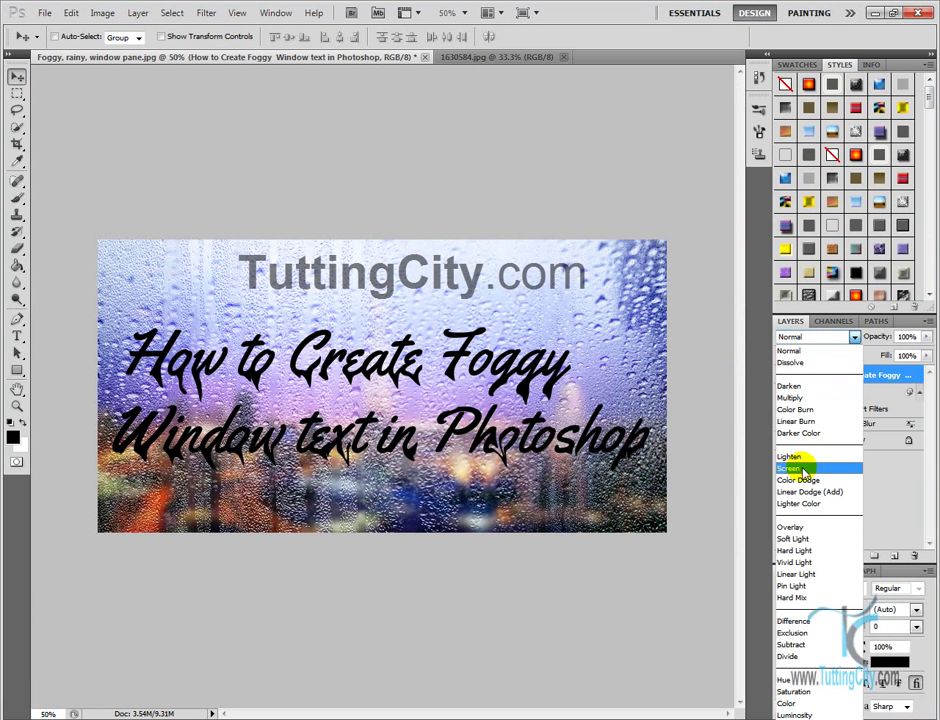
{"action": "left_click", "coordinate": [814, 528]}
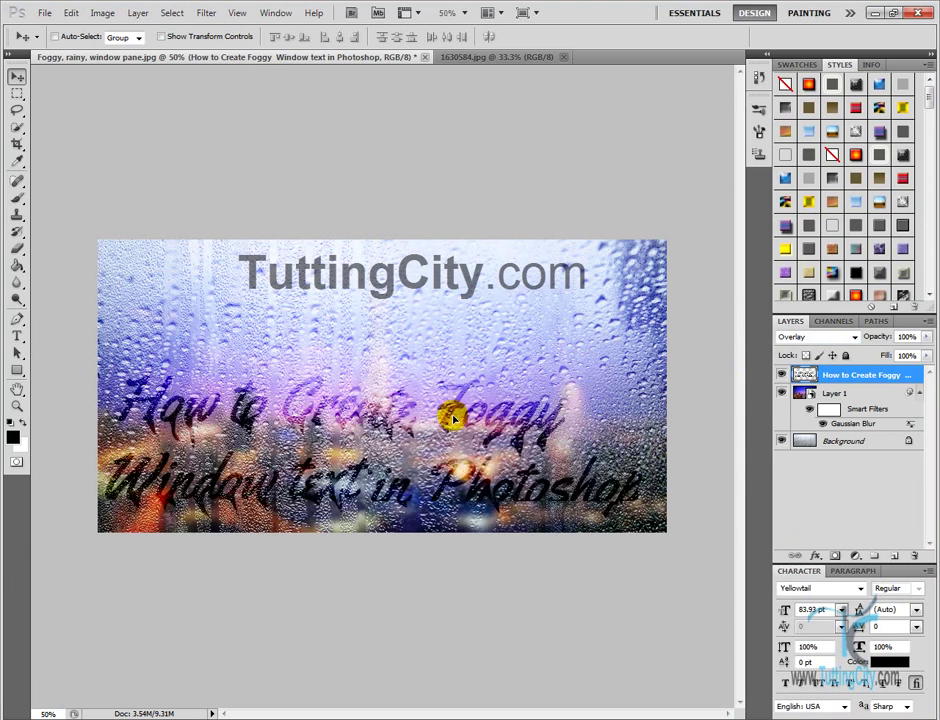
{"action": "left_click_drag", "start_coordinate": [455, 350], "coordinate": [462, 360]}
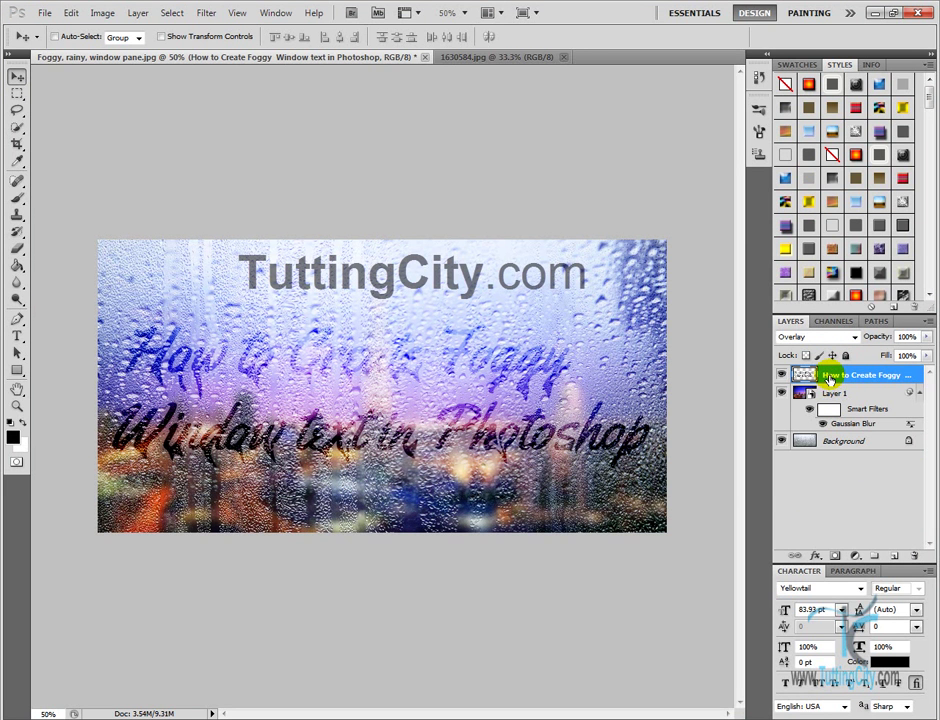
Duplicate the dripping text layer and give the copy an inverted, all-black layer mask
{"action": "key", "text": "ctrl+j"}
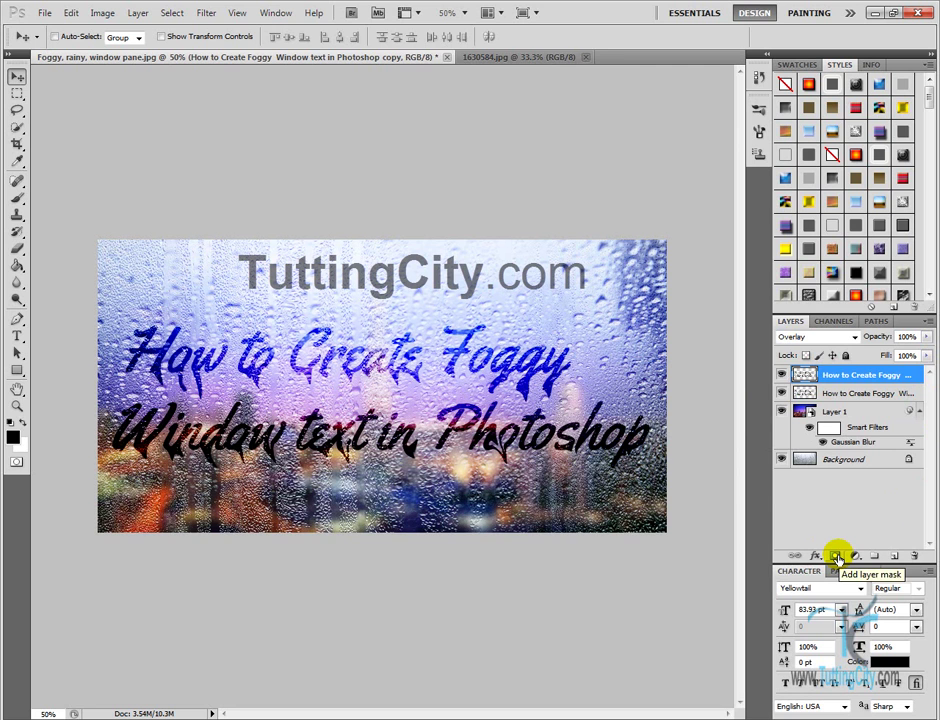
{"action": "left_click", "coordinate": [837, 557]}
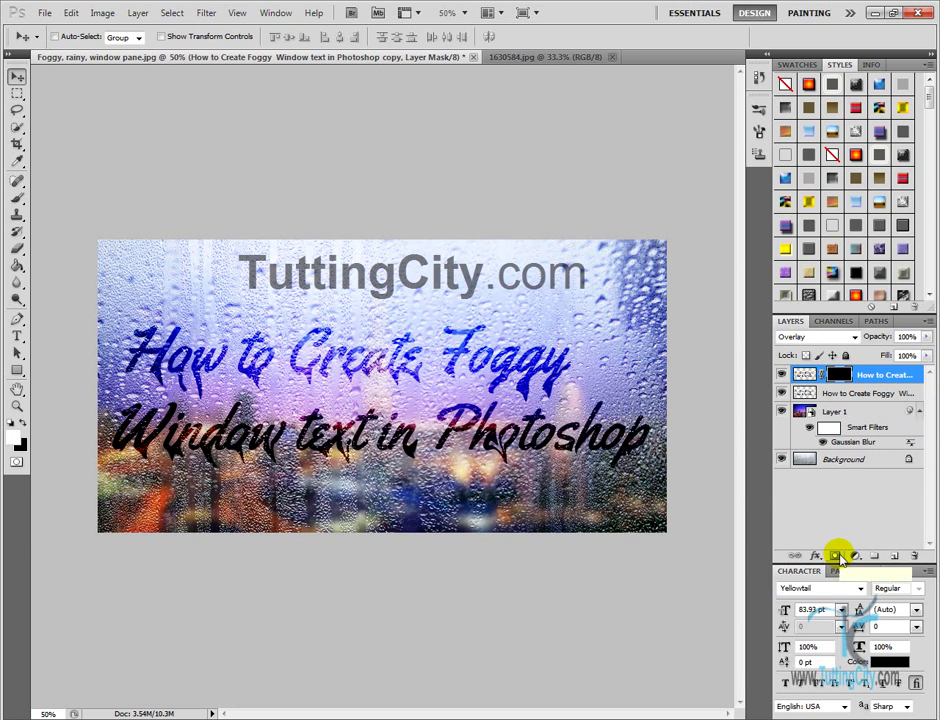
{"action": "key", "text": "ctrl+i"}
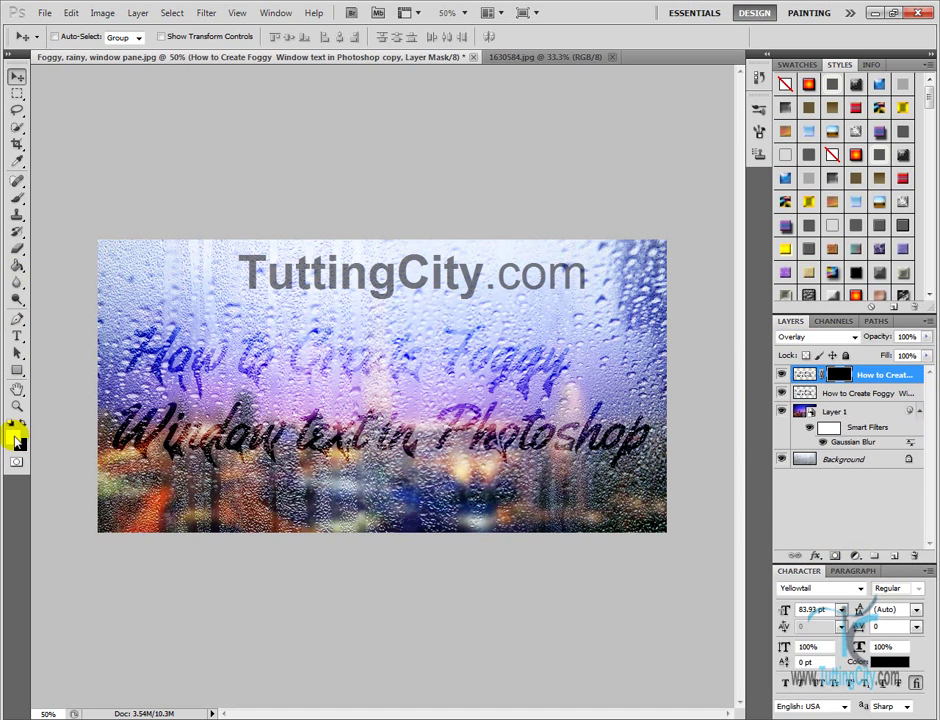
Paint over 'How to Create Foggy' on the mask with a soft 175 px, 25% brush
{"action": "left_click", "coordinate": [17, 197]}
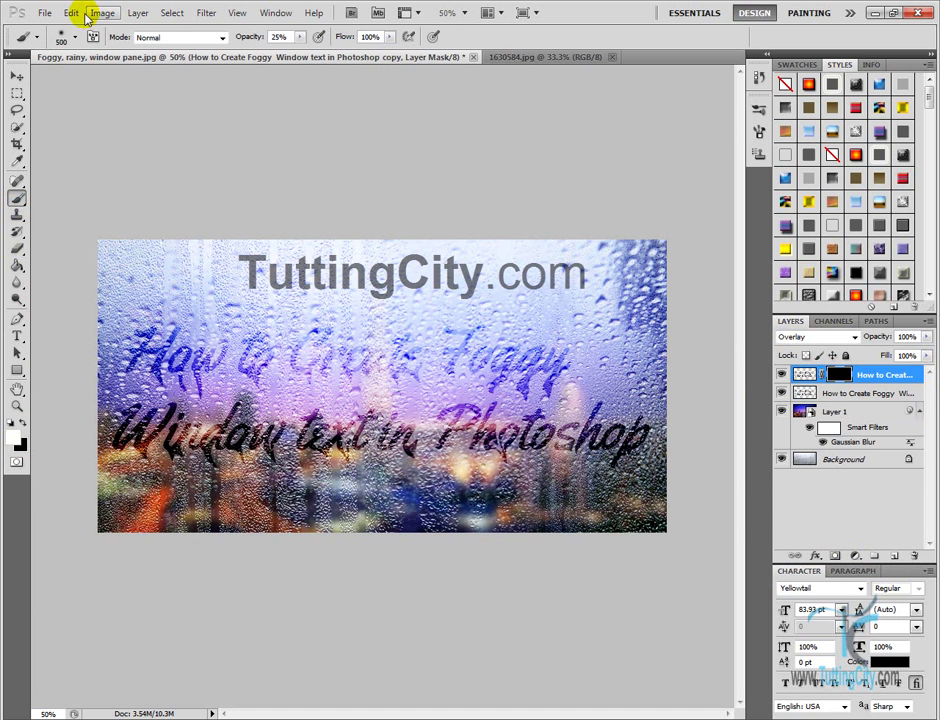
{"action": "left_click", "coordinate": [75, 38]}
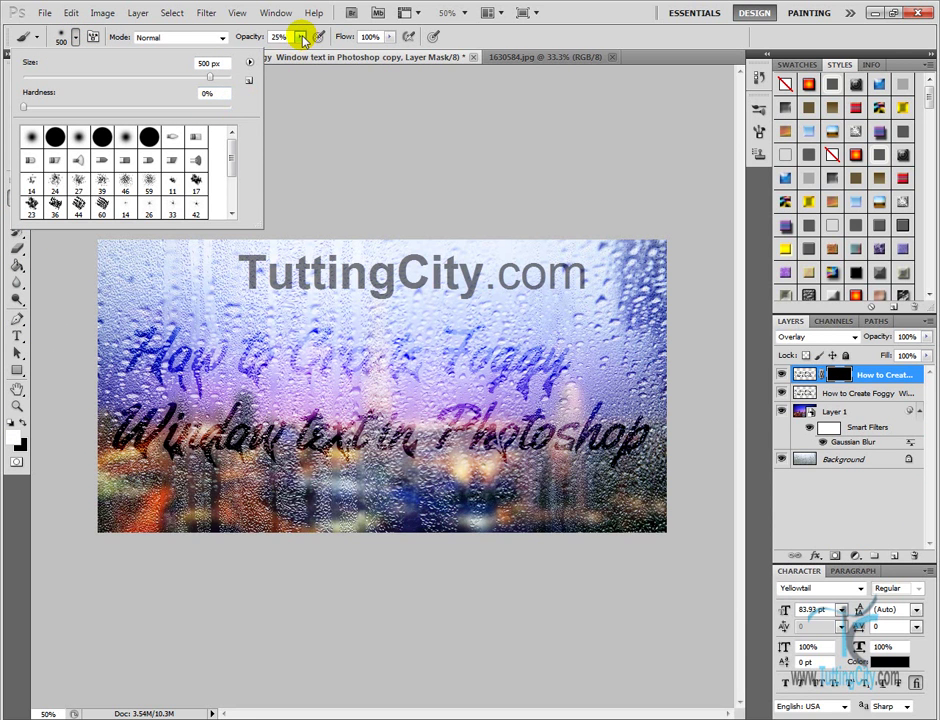
{"action": "mouse_move", "coordinate": [211, 79]}
{"action": "left_mouse_down"}
{"action": "mouse_move", "coordinate": [111, 79]}
{"action": "mouse_move", "coordinate": [163, 79]}
{"action": "left_mouse_up"}
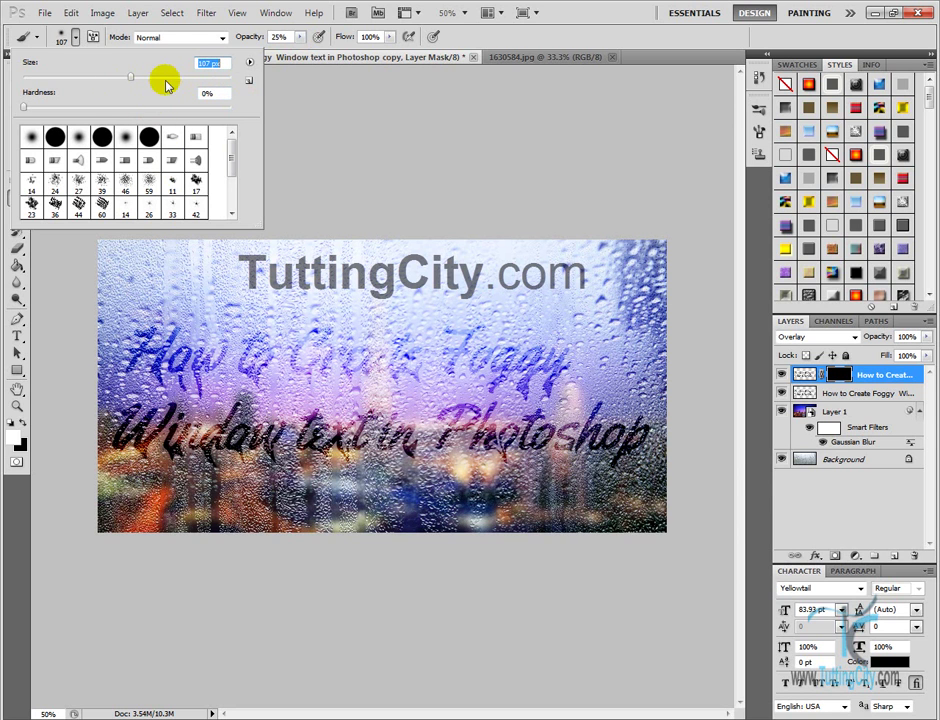
{"action": "left_click", "coordinate": [149, 348]}
{"action": "left_click_drag", "start_coordinate": [149, 348], "coordinate": [583, 357]}
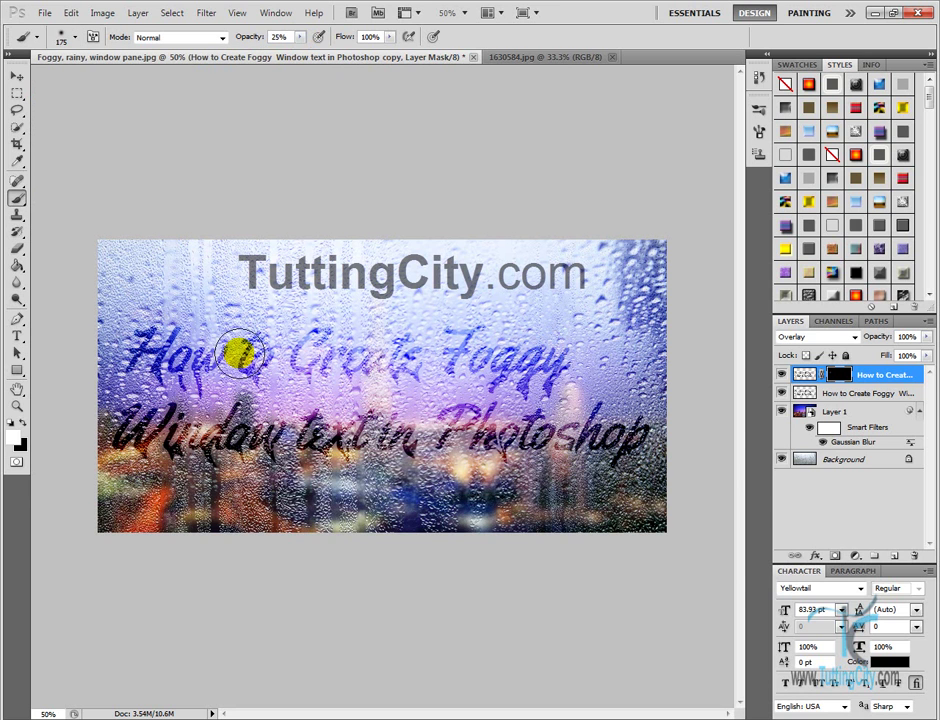
Move both text layers slightly upward together, then reselect the masked top layer
{"action": "left_click", "coordinate": [27, 72]}
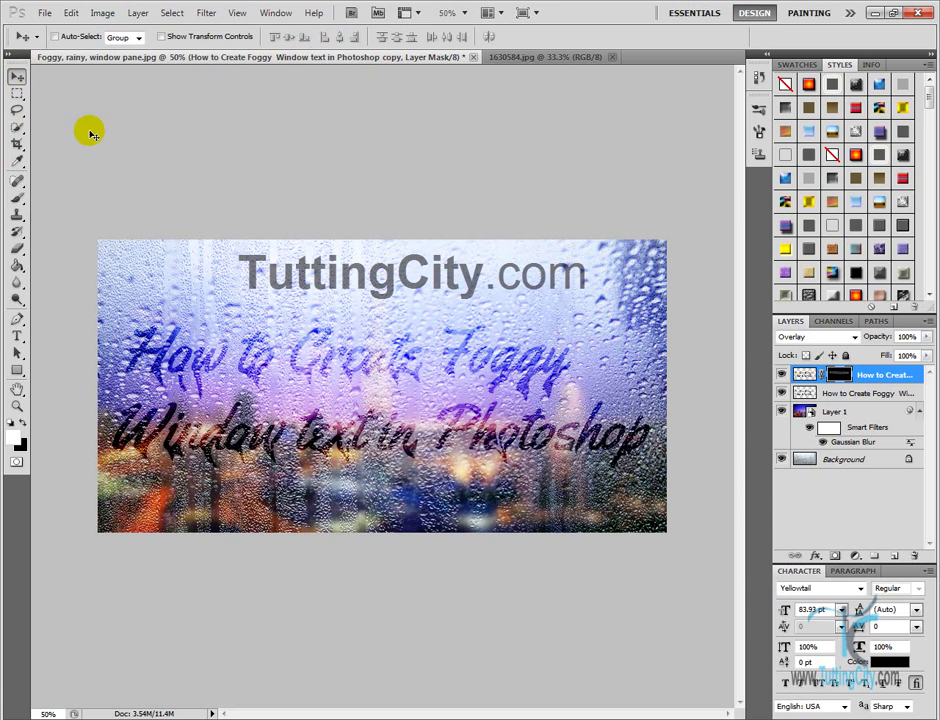
{"action": "mouse_move", "coordinate": [462, 392]}
{"action": "left_mouse_down"}
{"action": "mouse_move", "coordinate": [467, 372]}
{"action": "mouse_move", "coordinate": [451, 378]}
{"action": "mouse_move", "coordinate": [490, 383]}
{"action": "left_mouse_up"}
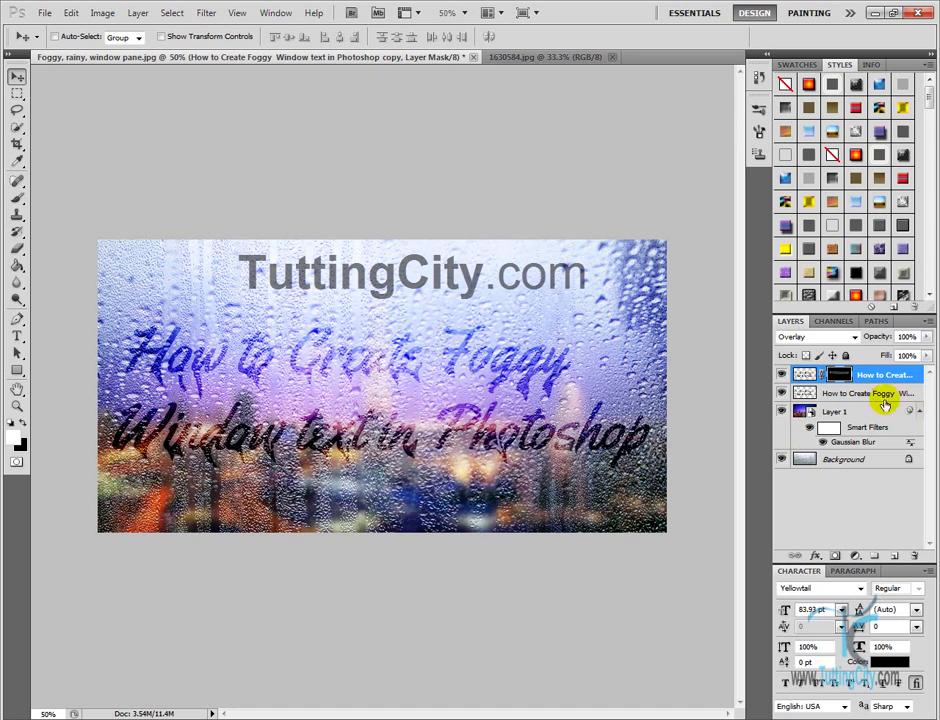
{"action": "left_click", "coordinate": [854, 392], "text": "shift"}
{"action": "mouse_move", "coordinate": [447, 361]}
{"action": "left_mouse_down"}
{"action": "mouse_move", "coordinate": [455, 373]}
{"action": "mouse_move", "coordinate": [453, 358]}
{"action": "left_mouse_up"}
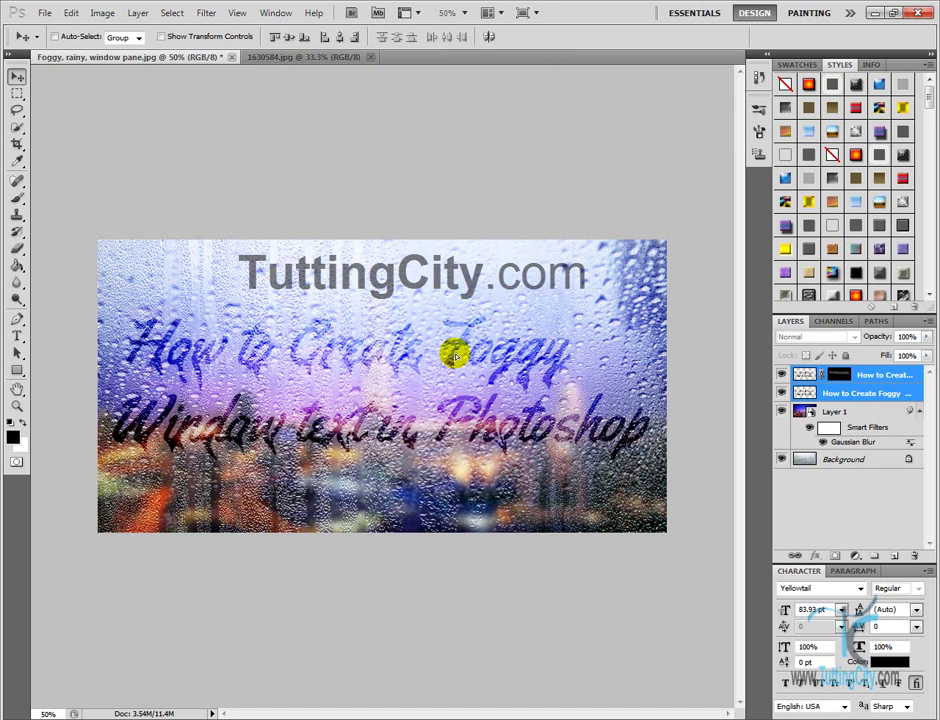
{"action": "left_click", "coordinate": [885, 375]}
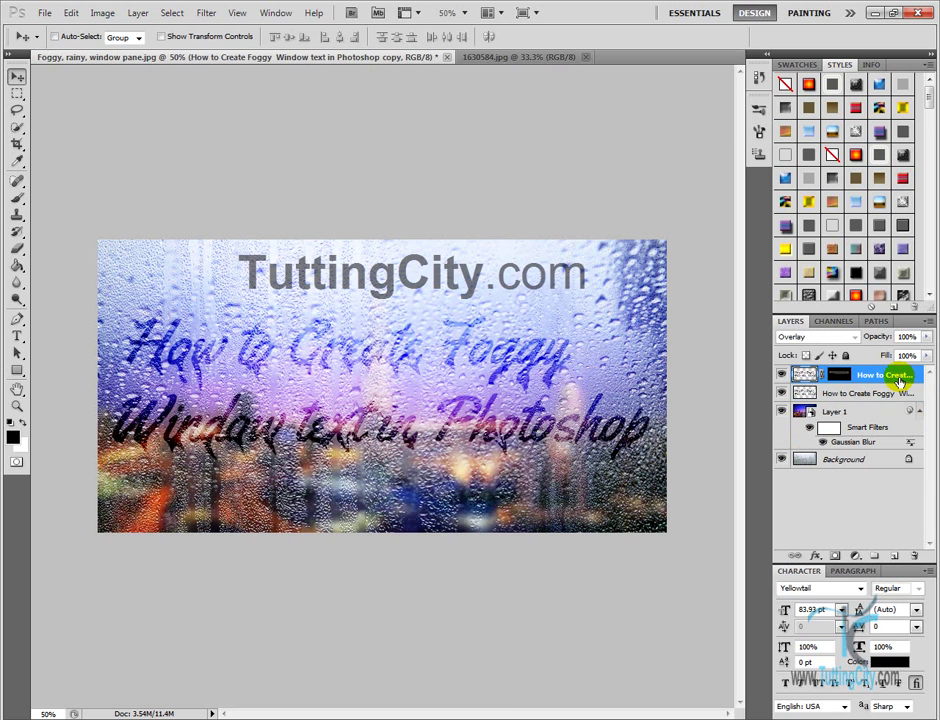
{"action": "left_click", "coordinate": [878, 372]}
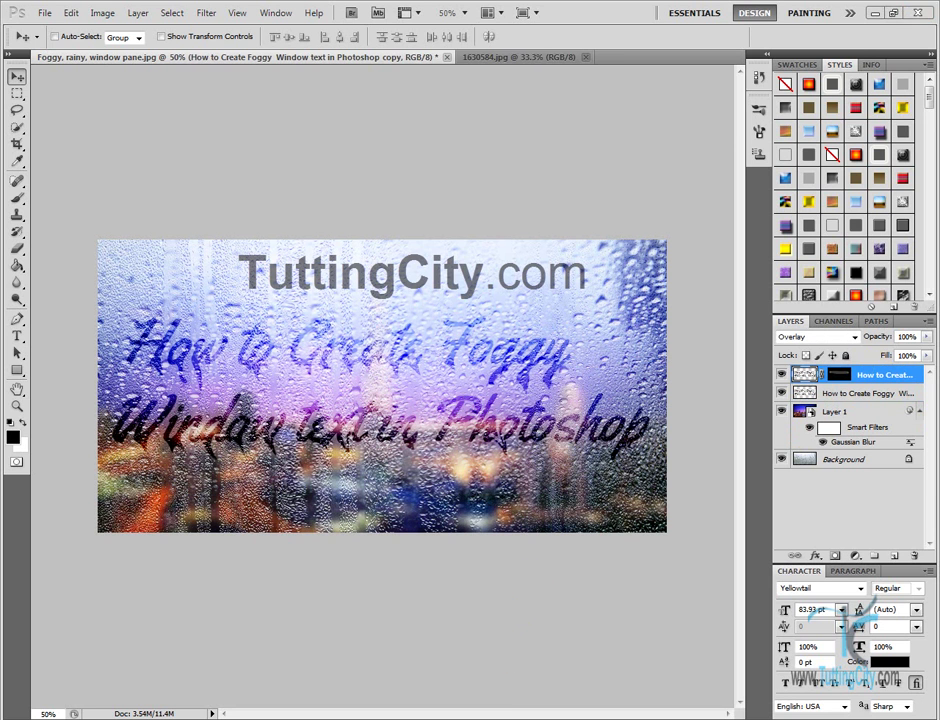